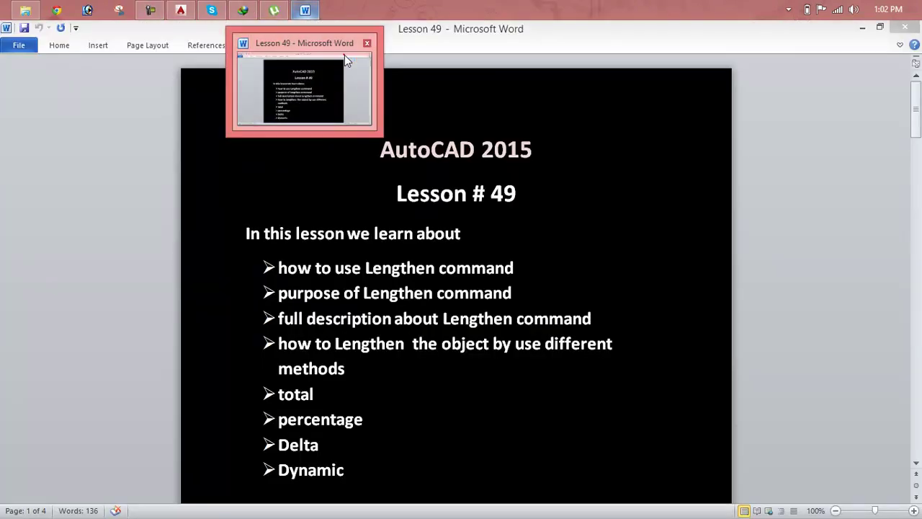
Step: Restore the Word Lesson 49 outline listing Lengthen's total, percentage, Delta and Dynamic topics
mouse_move(304, 10)
left_click(345, 55)
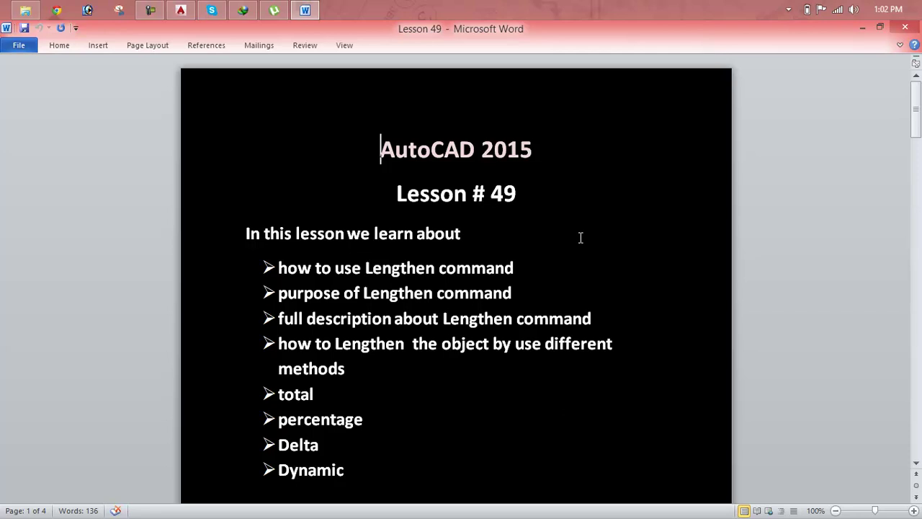
Step: Switch to AutoCAD, abandon a trial 10-unit Ortho line, and call up the UNITS settings
left_click(181, 9)
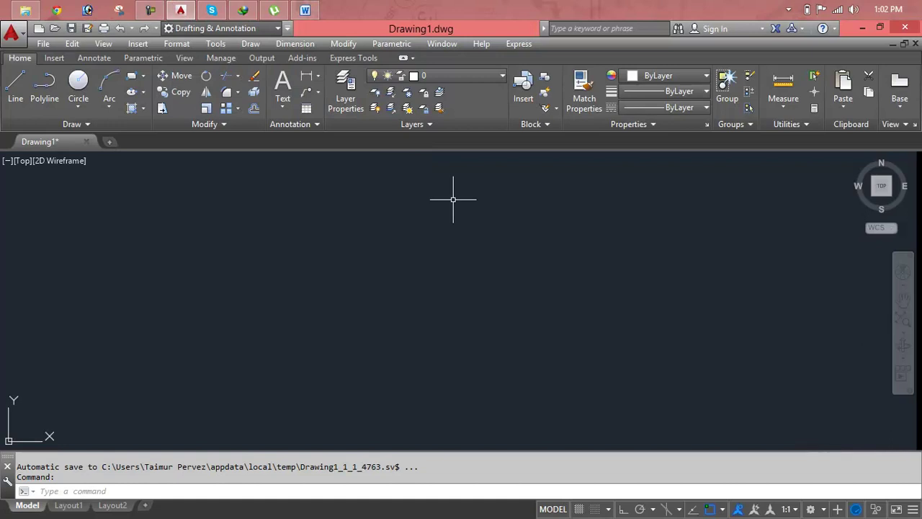
key("Escape")
key("Escape")
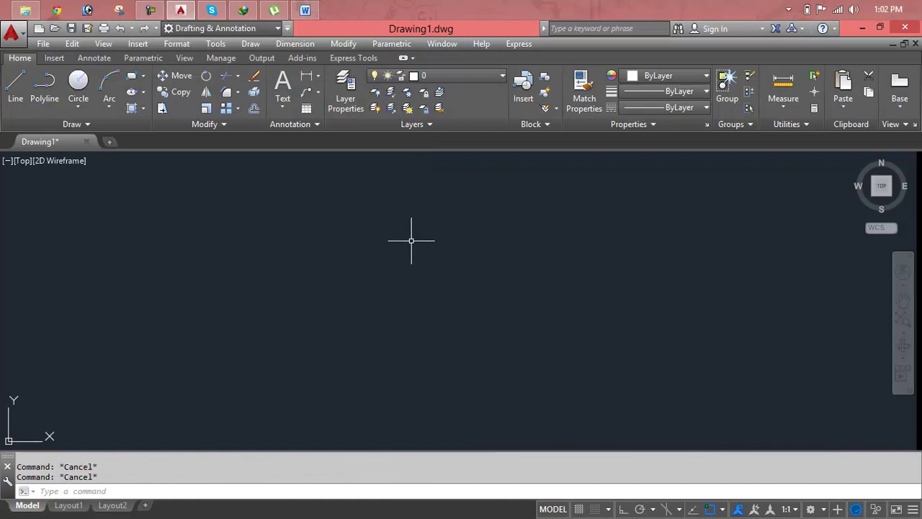
type("l")
key("Return")
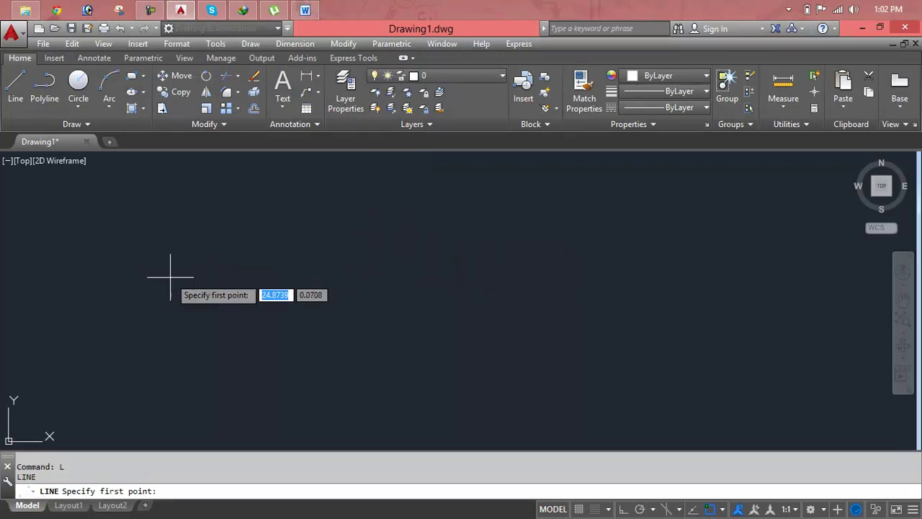
left_click(170, 277)
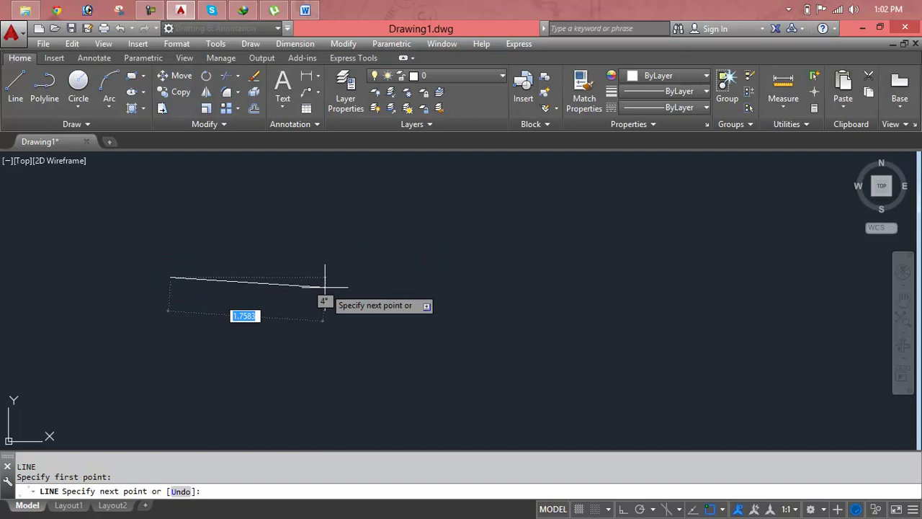
key("F8")
type("10")
key("Return")
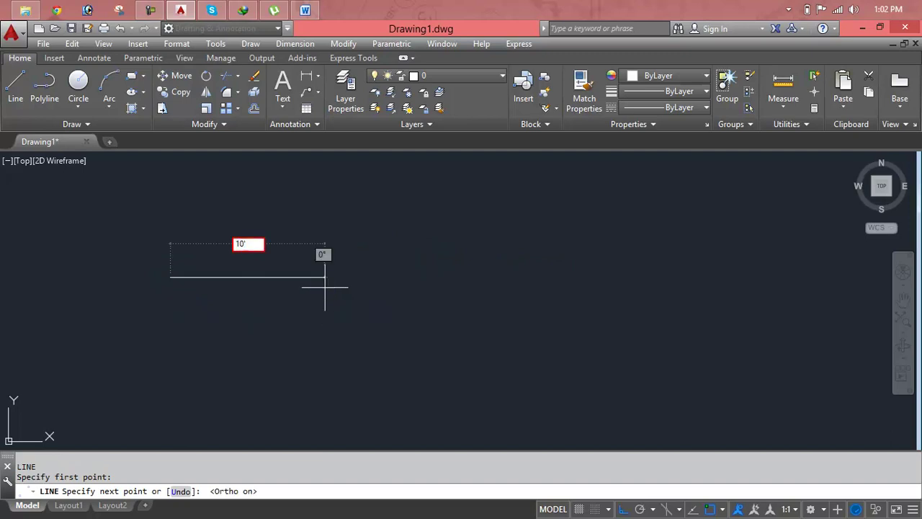
key("Escape")
key("Escape")
type("un")
key("Return")
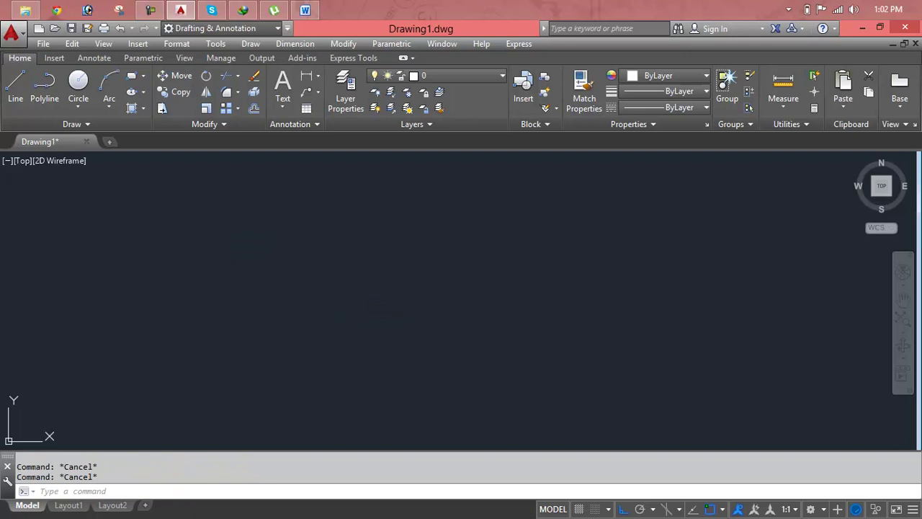
Step: Set the drawing length units to Engineering with 0'-0" precision
left_click(405, 181)
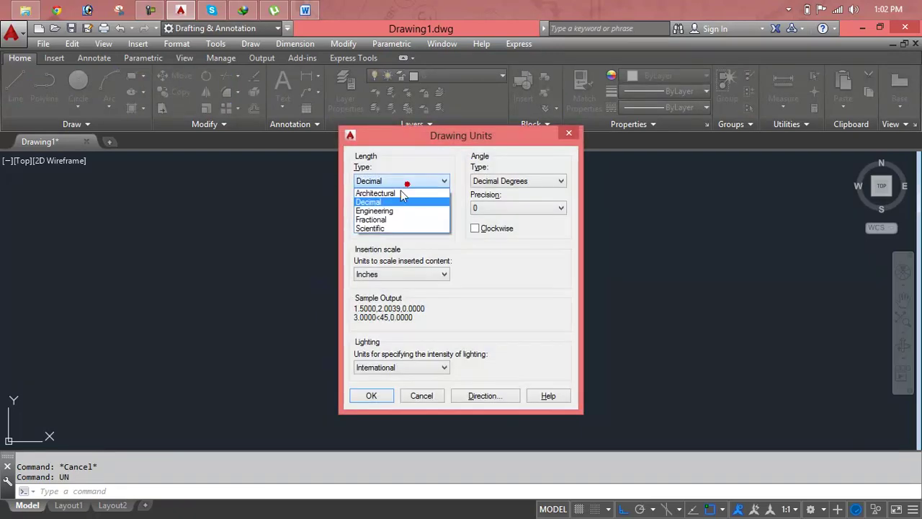
left_click(395, 211)
left_click(396, 208)
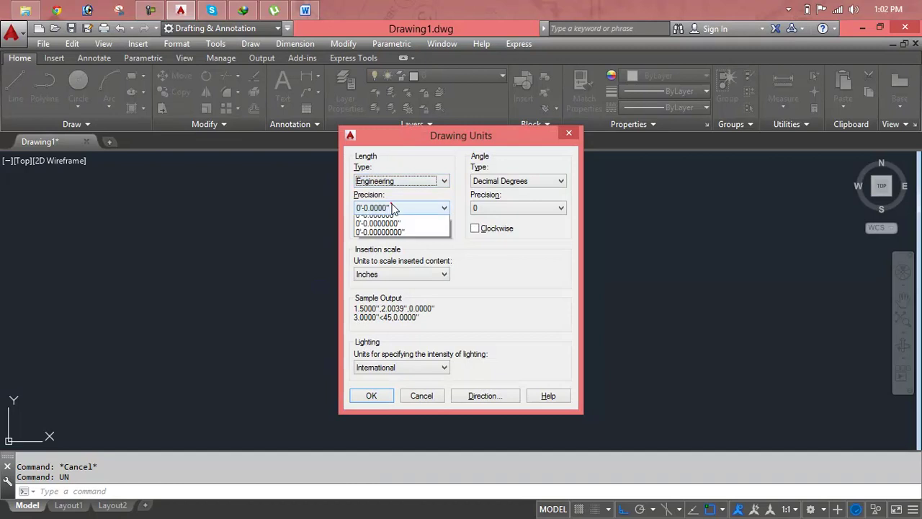
left_click(390, 214)
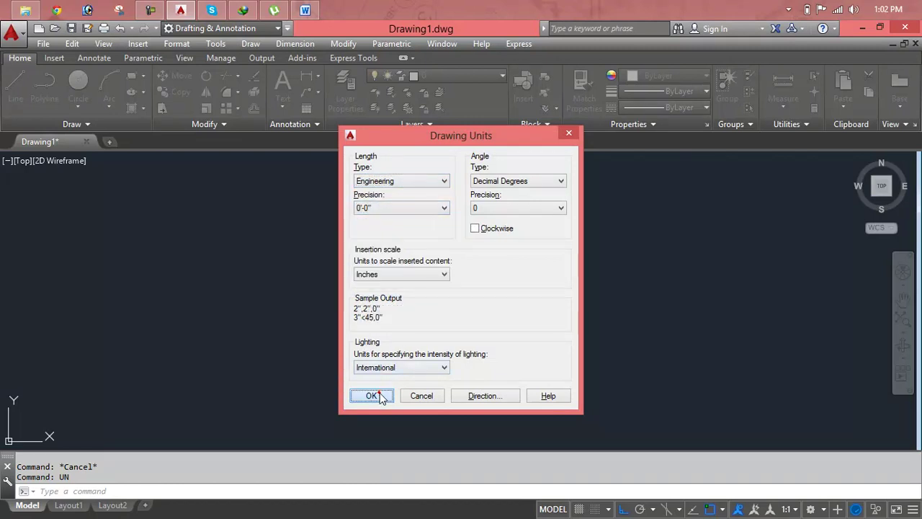
left_click(376, 395)
Step: Give the Standard dimension style Engineering units with 0'-0" precision and make it current
type("d")
key("Return")
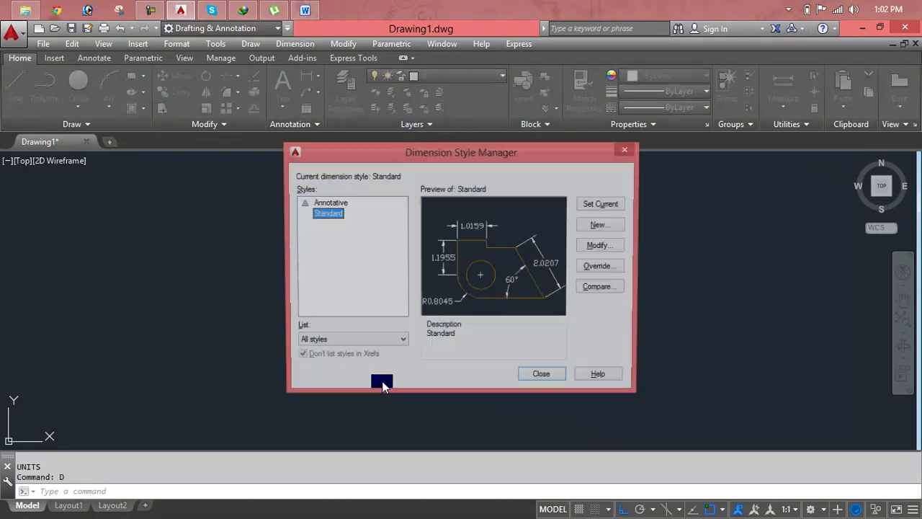
left_click(598, 246)
left_click(430, 153)
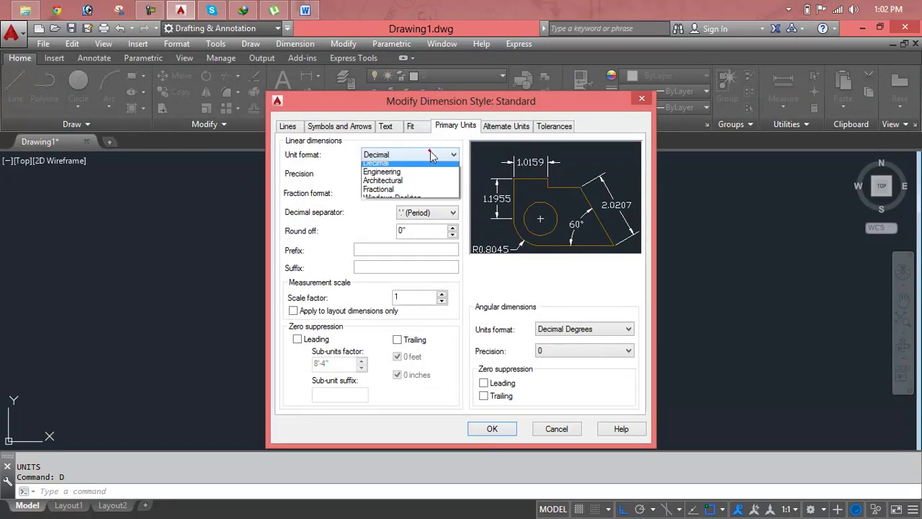
left_click(420, 185)
left_click(446, 175)
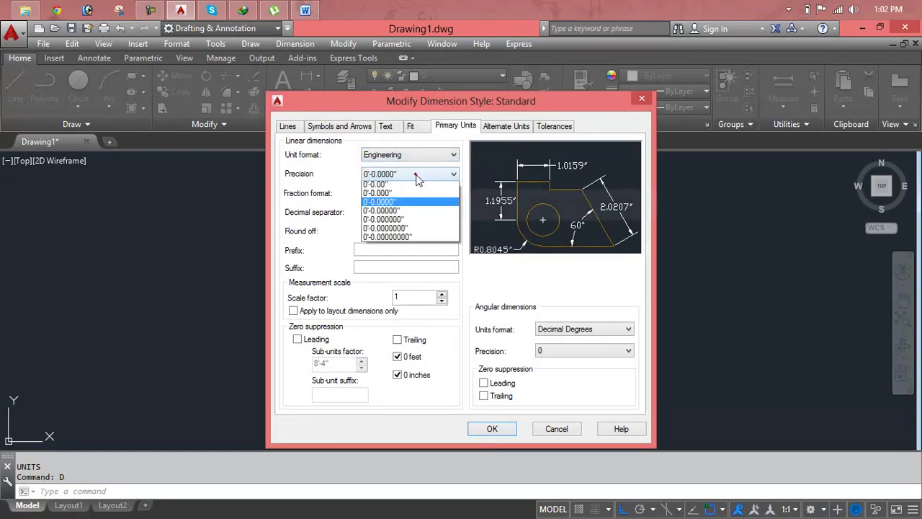
left_click(416, 183)
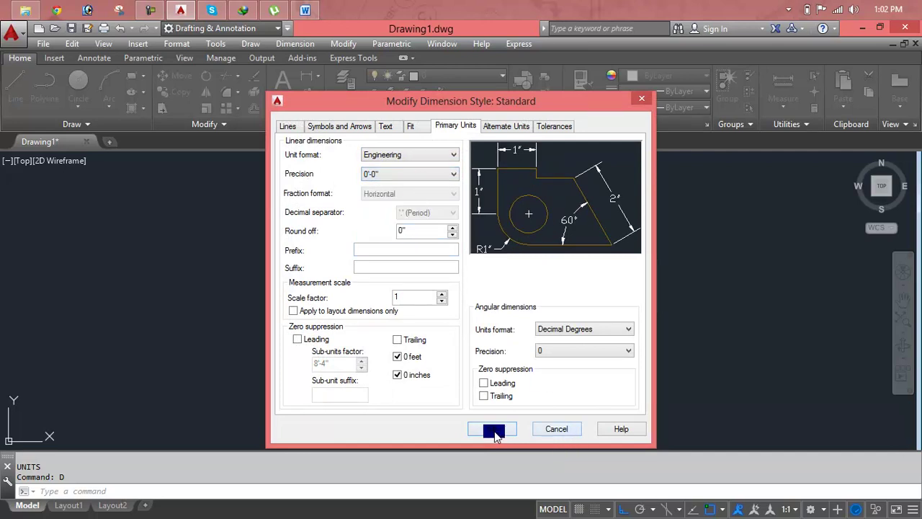
left_click(492, 429)
left_click(613, 205)
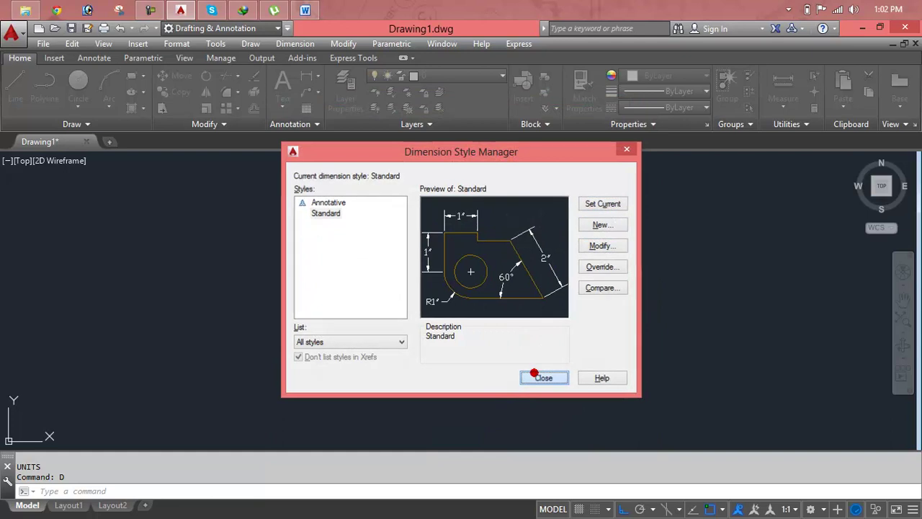
left_click(536, 376)
Step: Draw a 10' horizontal line with the LINE command
type("l")
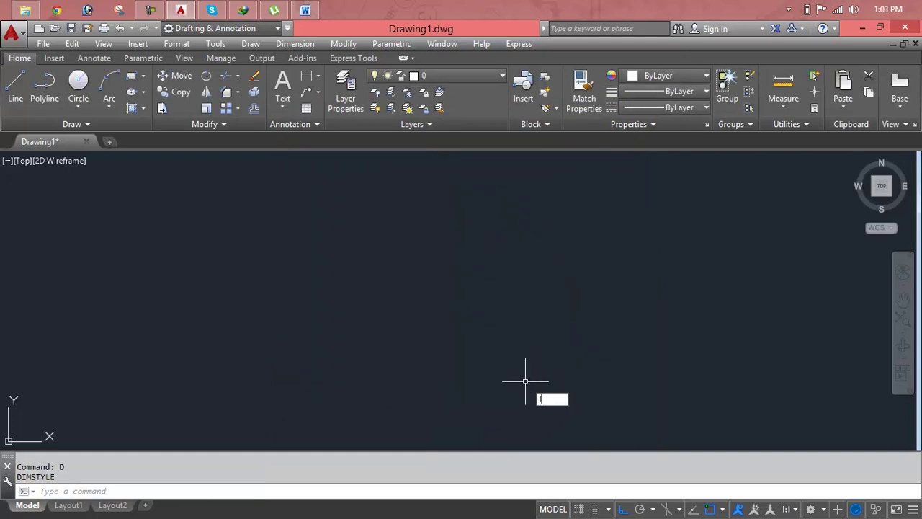
key("Return")
left_click(220, 332)
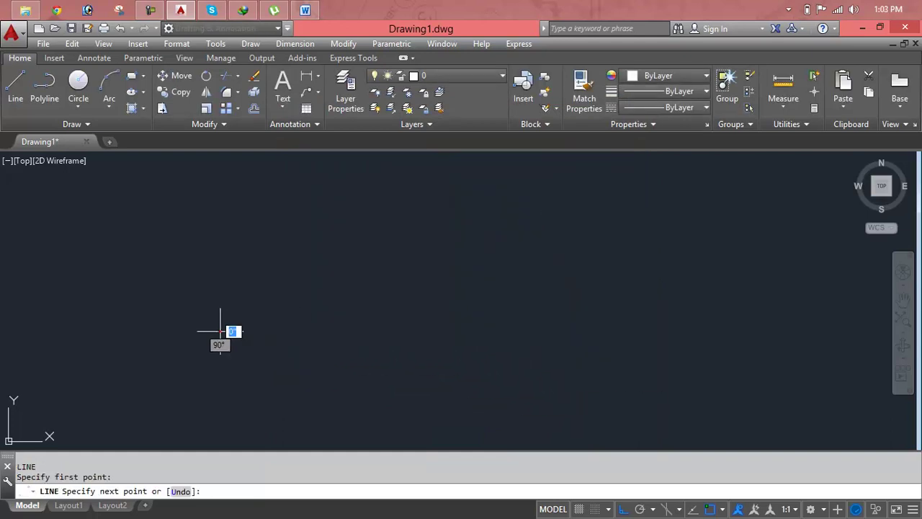
type("10'")
key("Return")
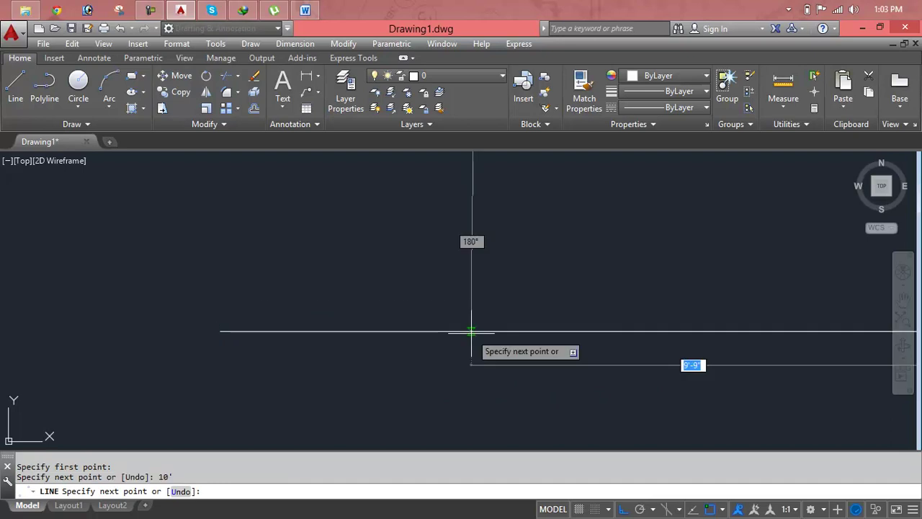
key("Escape")
key("Escape")
key("Escape")
Step: Zoom to All and pan so the line sits centered in the drawing area
type("z")
key("Return")
type("a")
key("Return")
scroll(485, 329, "down", 4)
mouse_move(488, 329)
middle_mouse_down()
mouse_move(474, 323)
mouse_move(421, 343)
mouse_move(403, 321)
middle_mouse_up()
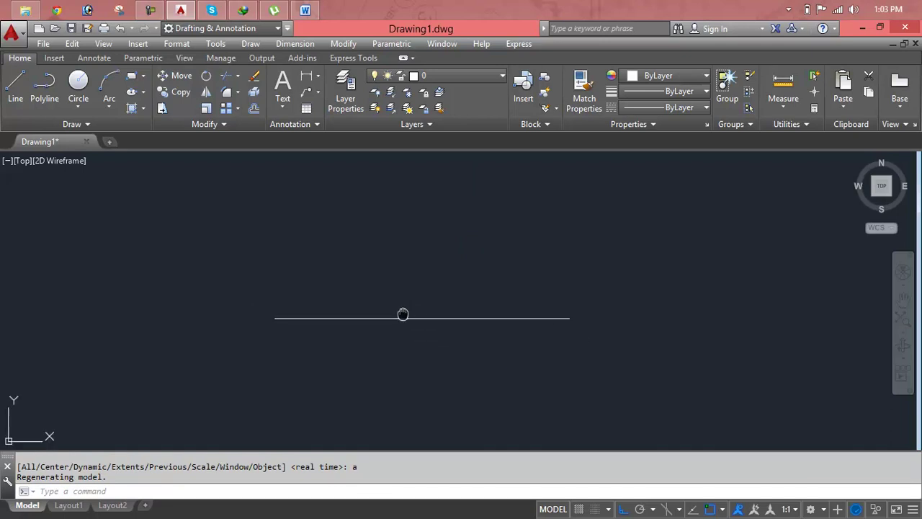
key("Escape")
key("Escape")
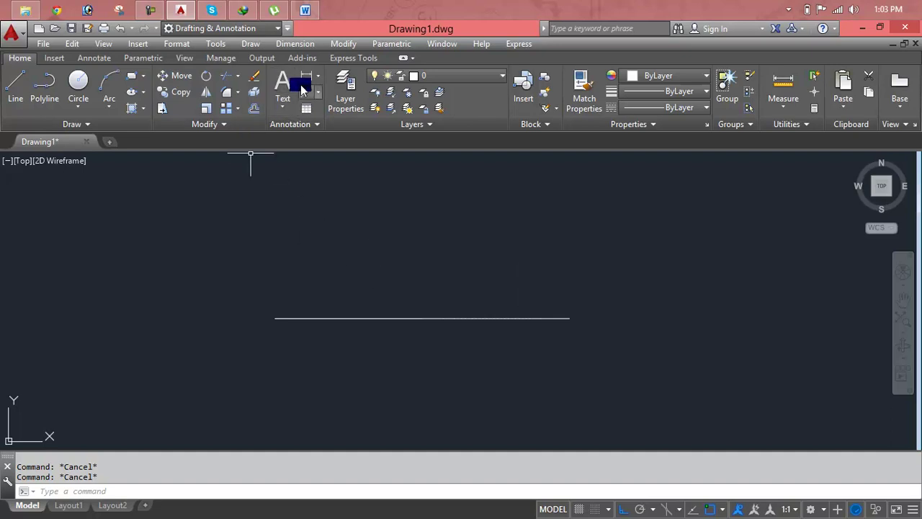
Step: Add a linear dimension above the 10' line by selecting the line
left_click(307, 76)
key("Return")
left_click(395, 317)
left_click(423, 272)
Step: Set DIMSCALE to 3
key("Escape")
key("Escape")
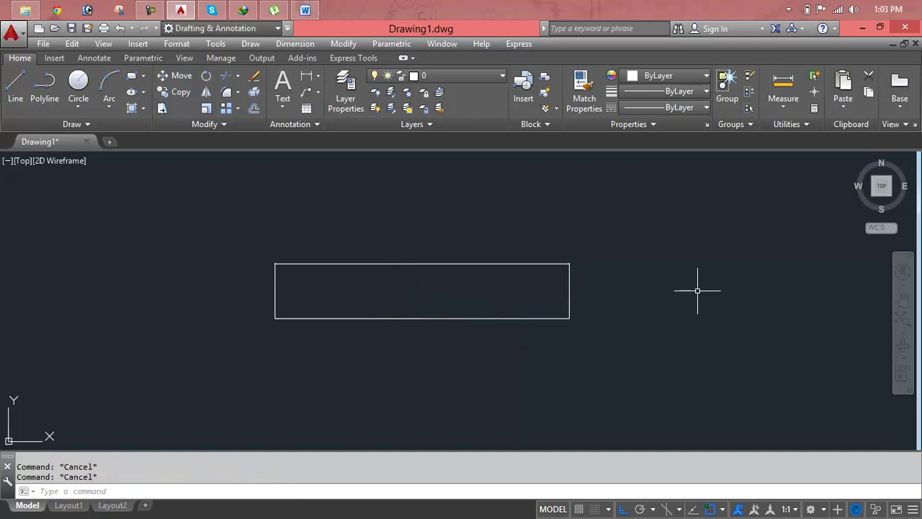
type("DIMSCALE")
key("Return")
type("3")
key("Return")
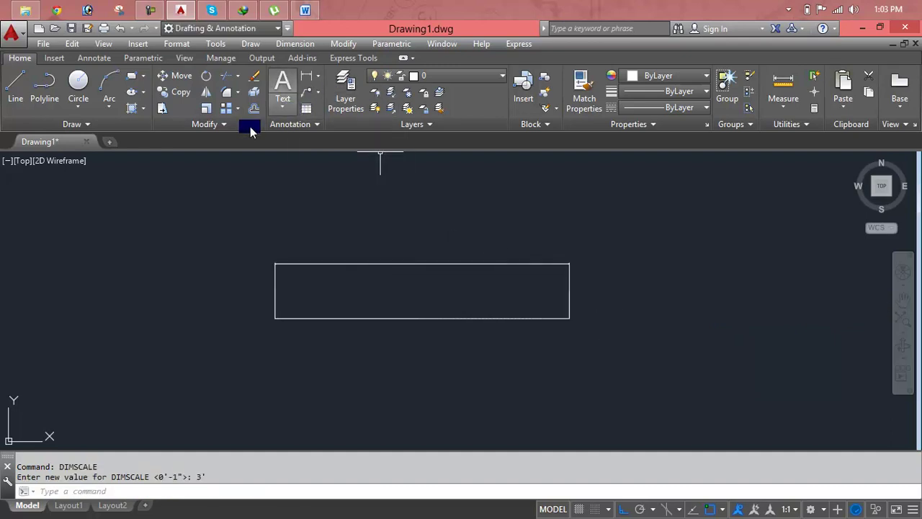
Step: Switch to the Annotate tab and expand the Dimensions panel tools
left_click(314, 125)
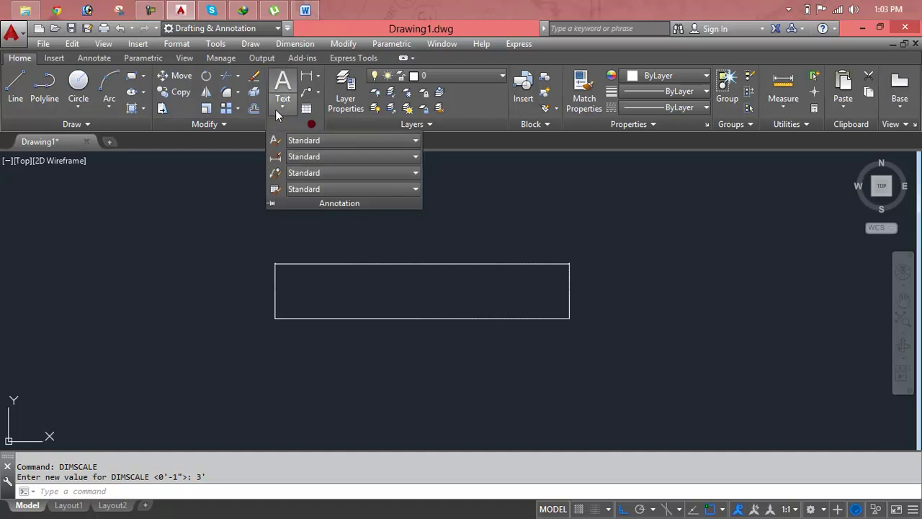
left_click(317, 78)
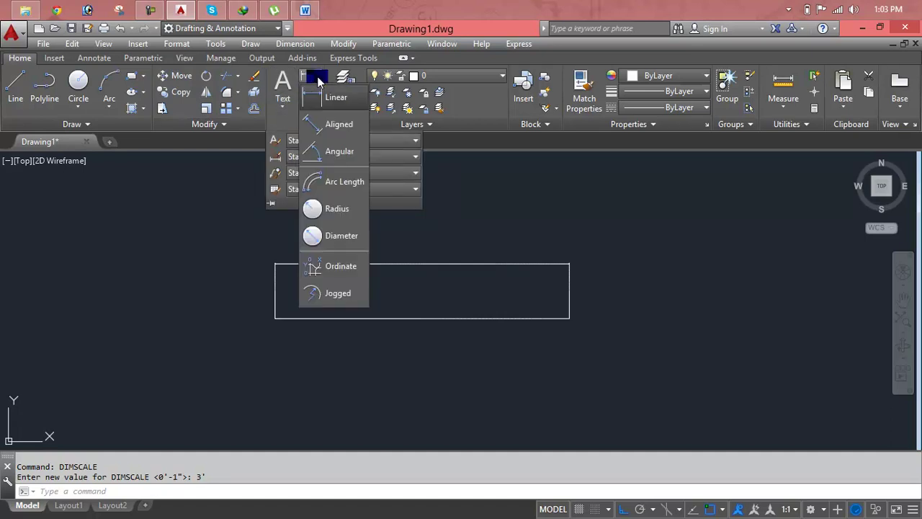
left_click(318, 78)
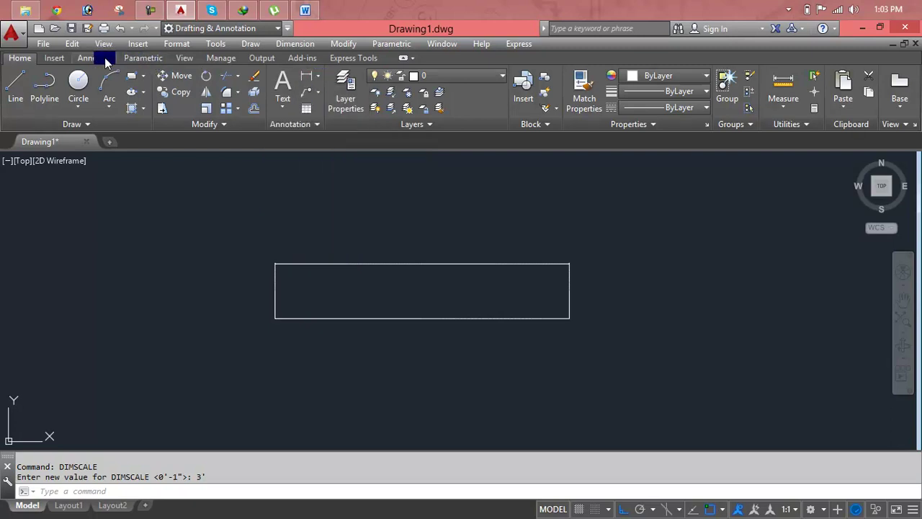
left_click(102, 57)
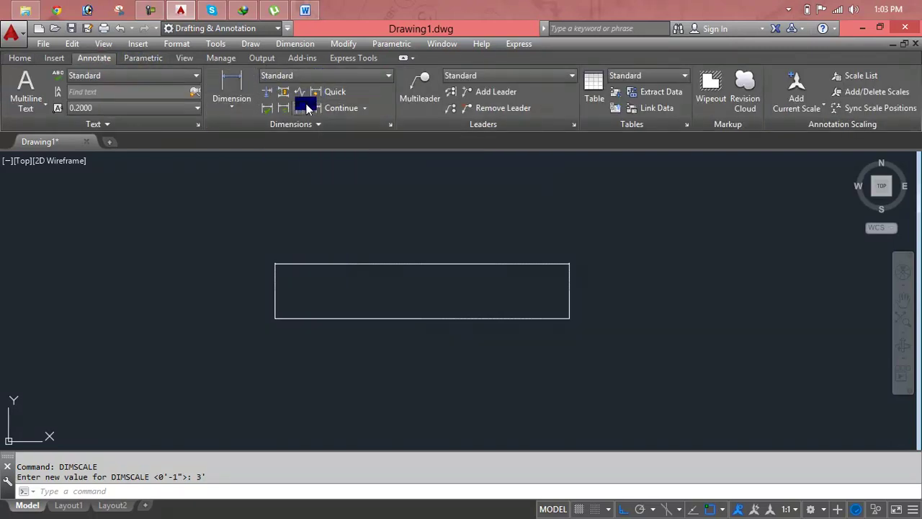
left_click(315, 123)
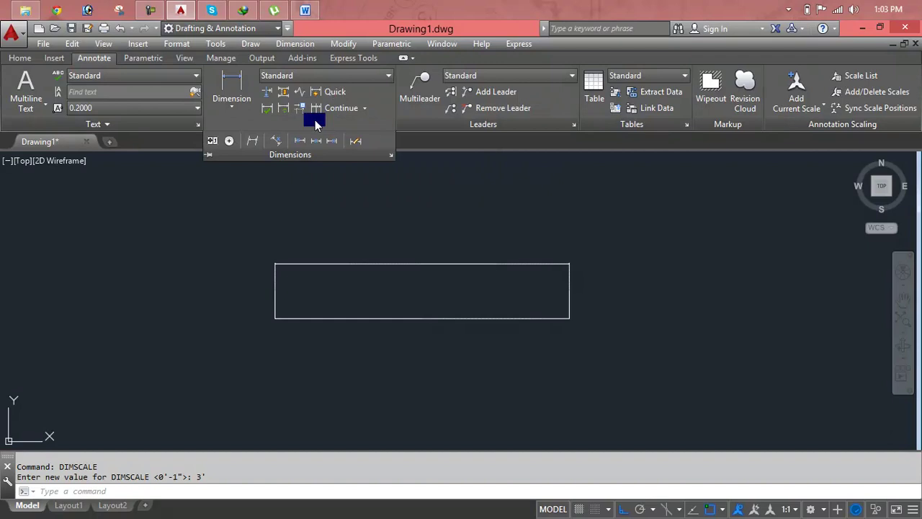
Step: Update the 10' dimension so it enlarges to reflect DIMSCALE 3
left_click(289, 112)
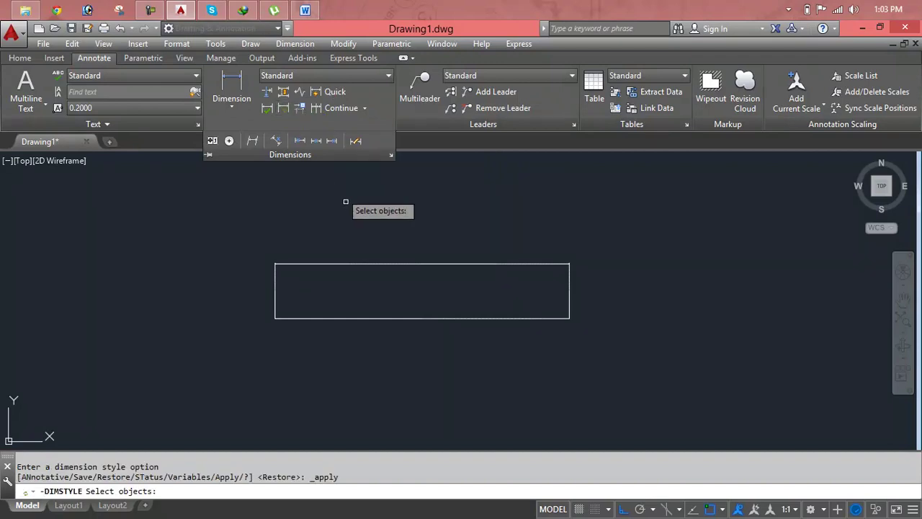
left_click(376, 264)
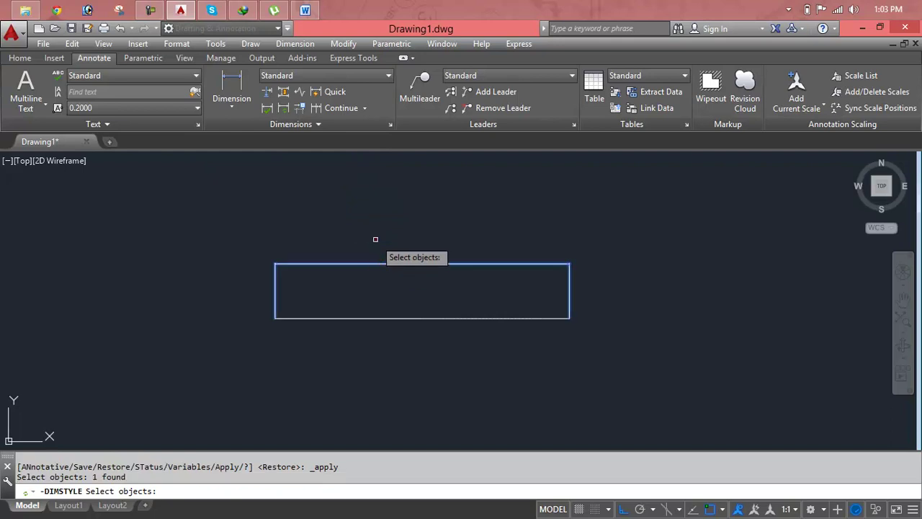
key("Return")
key("Escape")
key("Escape")
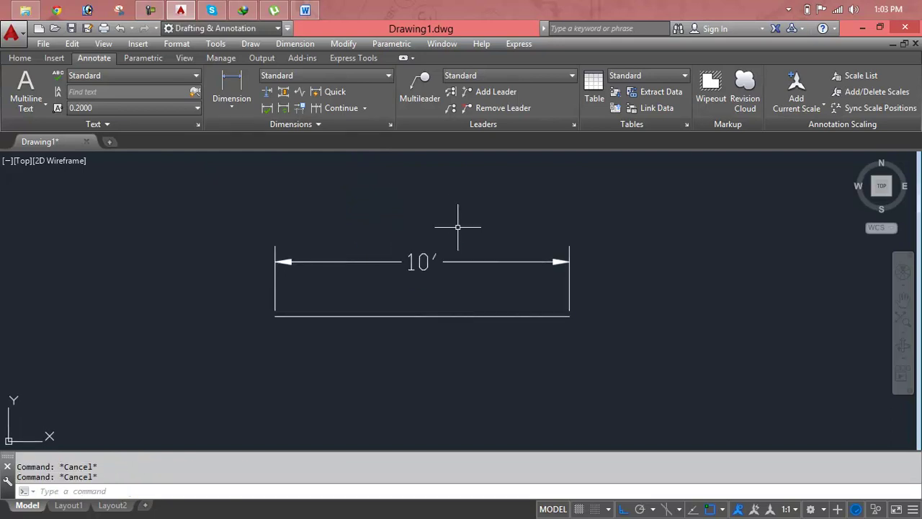
Step: Return to the Home tab, browse the Modify panel and menu, then enter LEN
left_click(32, 61)
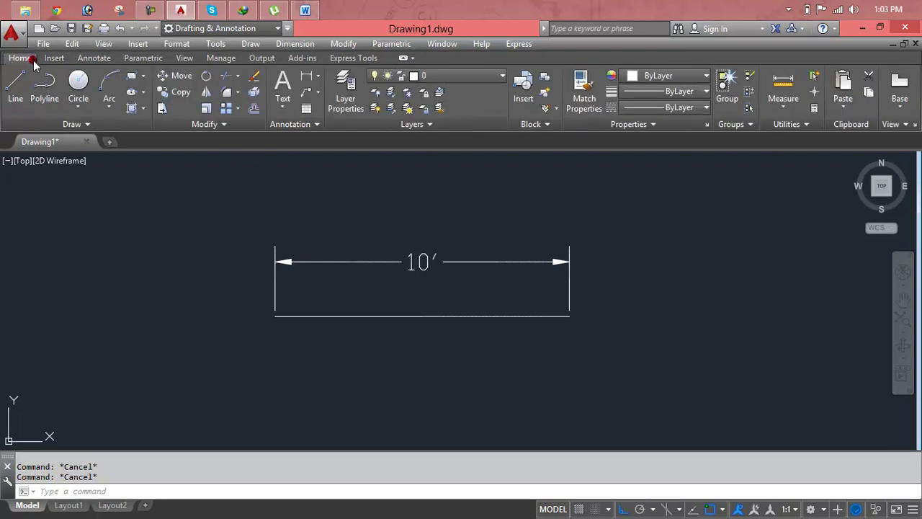
left_click(253, 128)
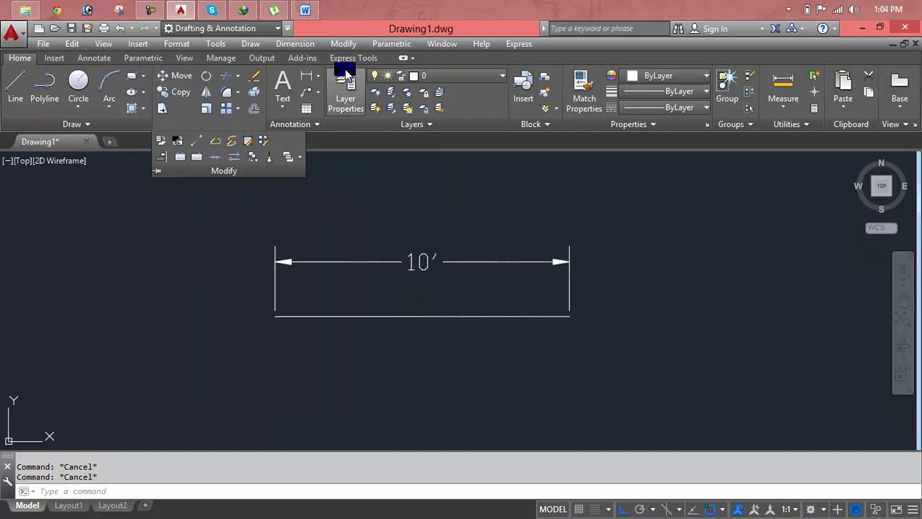
left_click(342, 44)
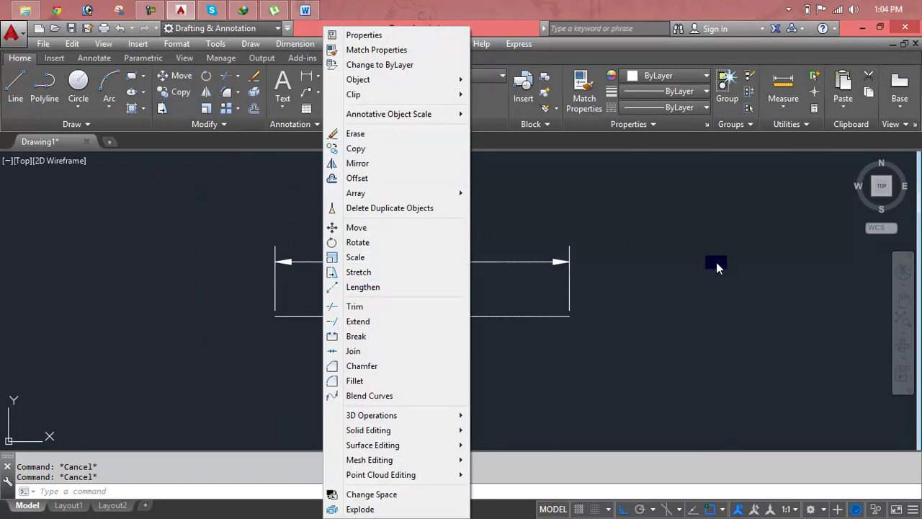
left_click(718, 265)
key("Escape")
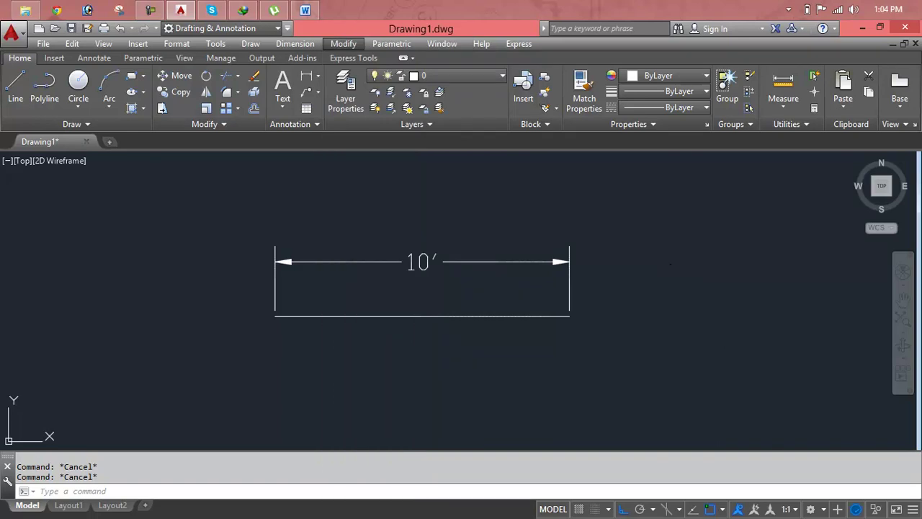
type("LEN")
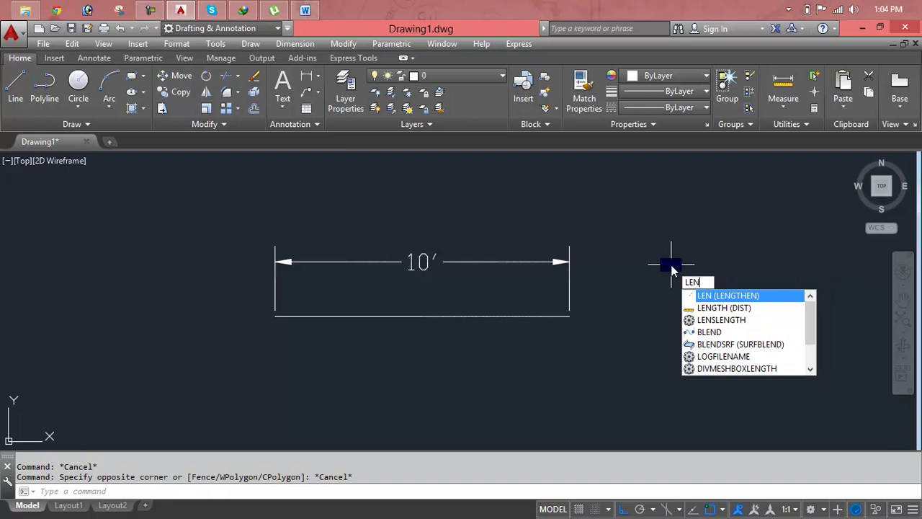
Step: Start LENGTHEN and pick the bottom line, showing its current length of 10'-0"
key("Return")
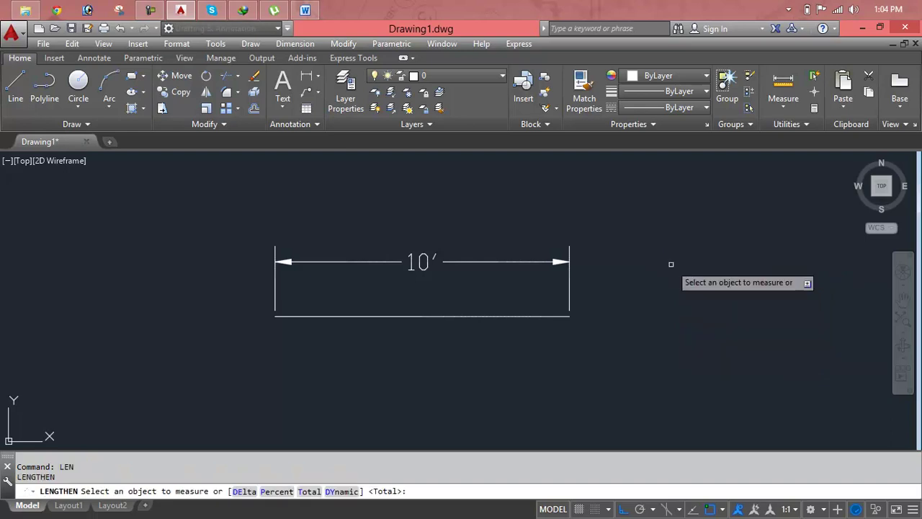
left_click(545, 317)
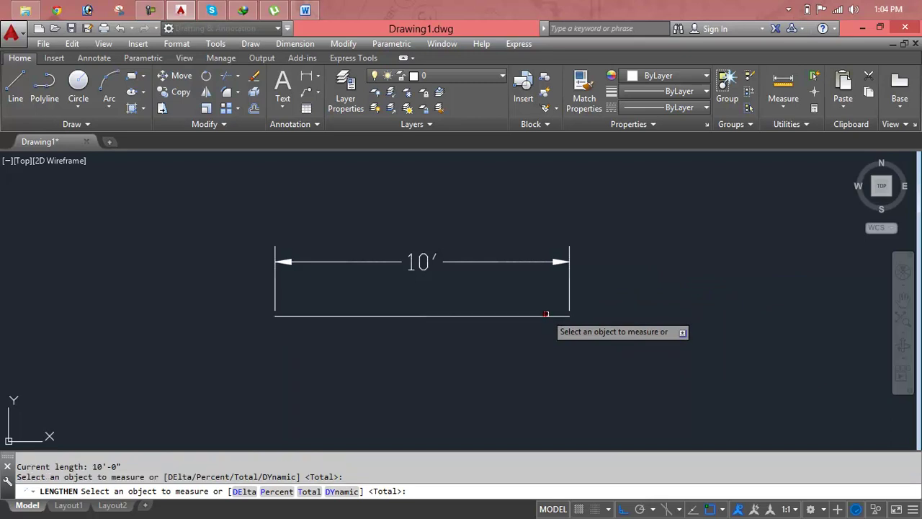
left_click(547, 317)
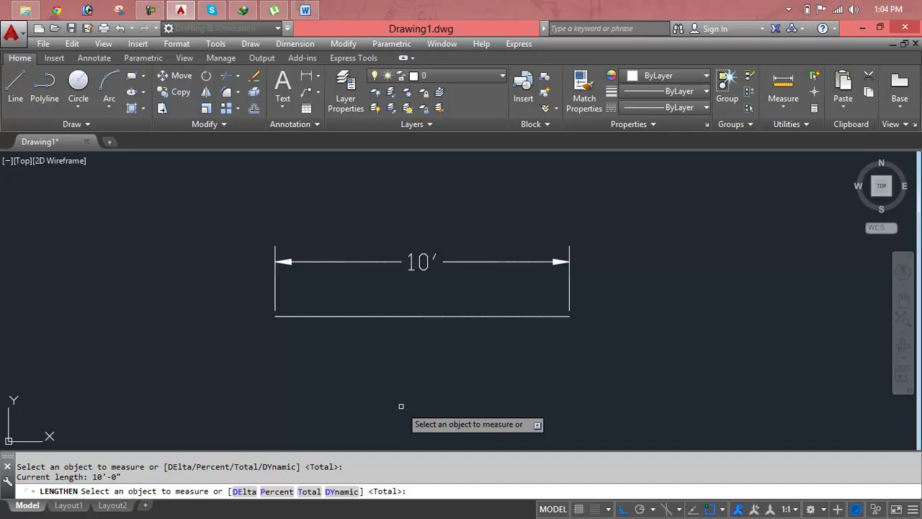
Step: Lengthen the line's right end by a 4' Delta so the dimension reads 14'
type("de")
key("Return")
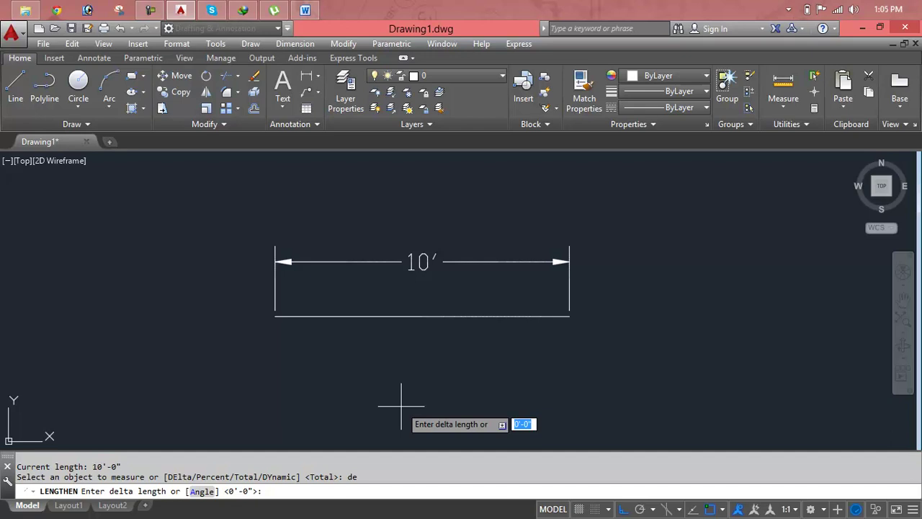
type("4")
key("Return")
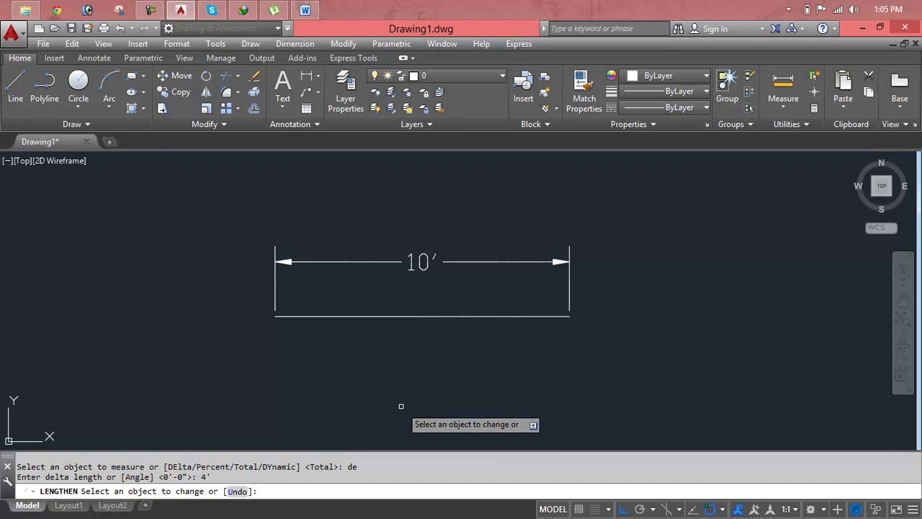
left_click(562, 316)
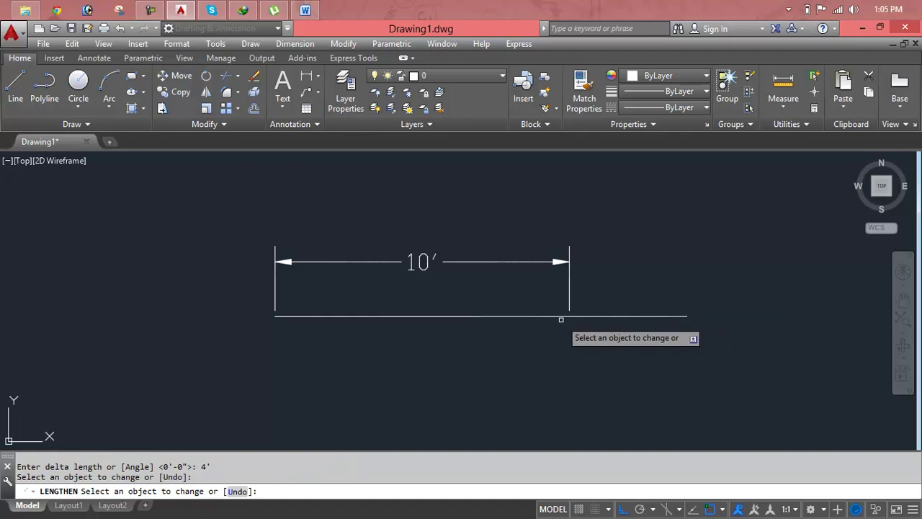
key("Return")
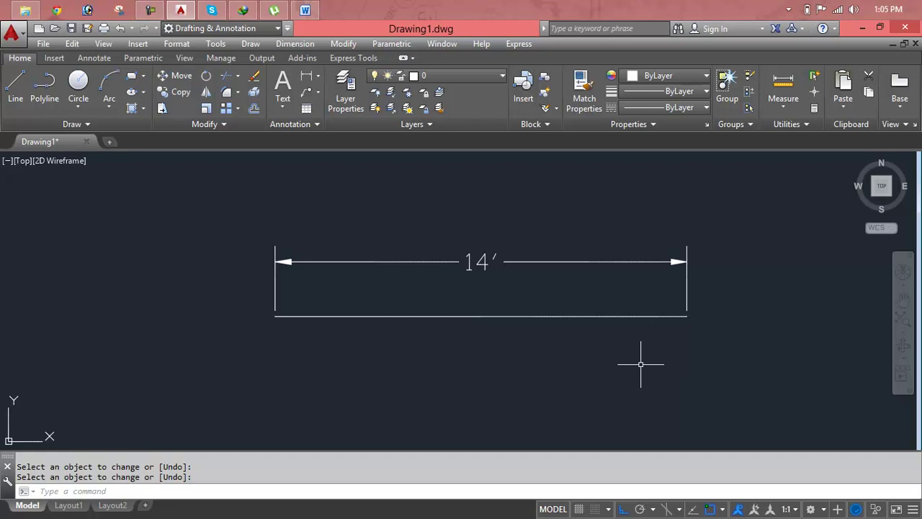
Step: Rerun LENGTHEN with a 3' Delta on the line ends so the dimension reads 20'
key("Escape")
key("Escape")
type("L")
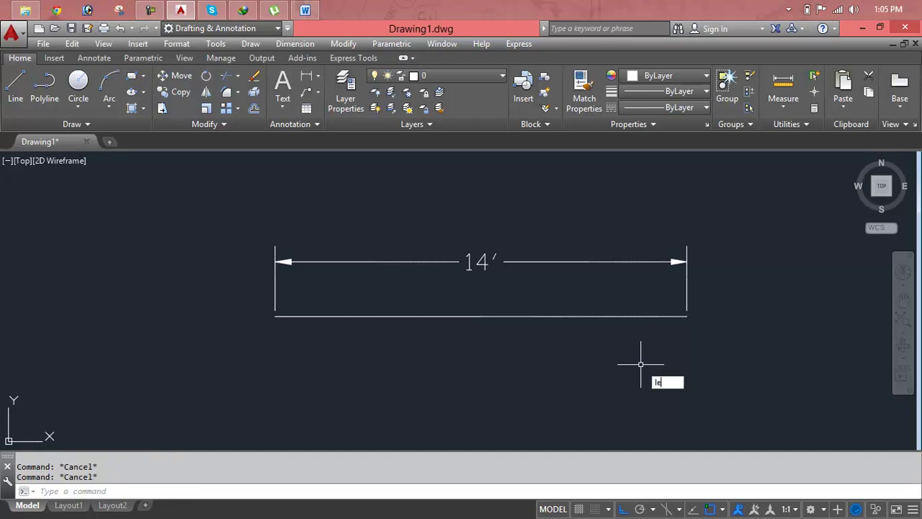
type("EN")
key("Return")
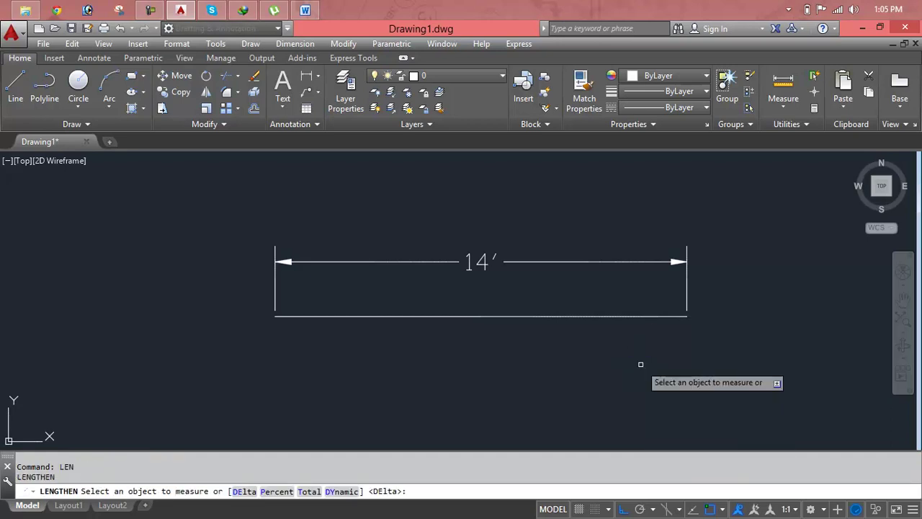
type("de")
key("Return")
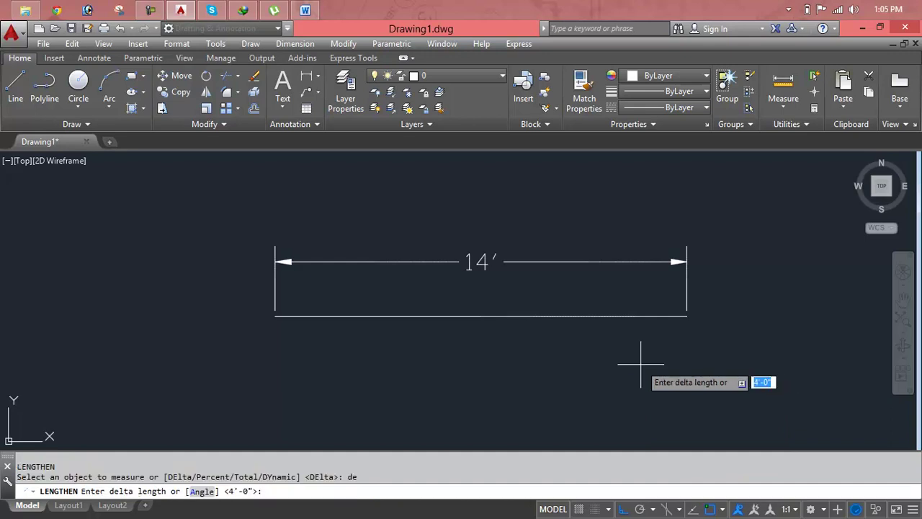
type("3")
key("Return")
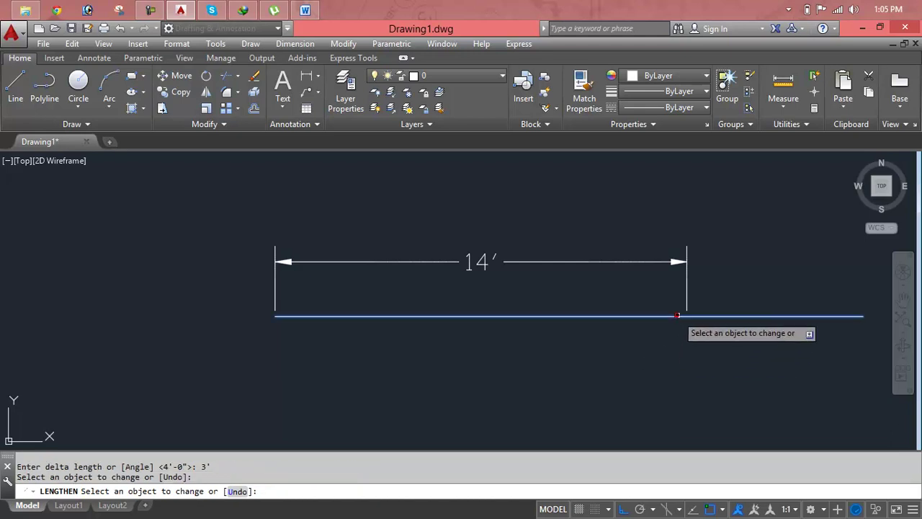
left_click(288, 315)
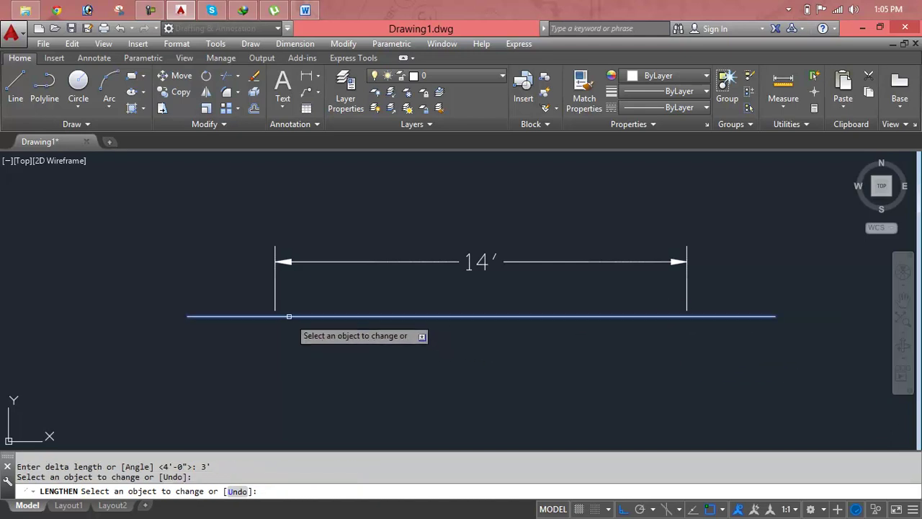
left_click(288, 315)
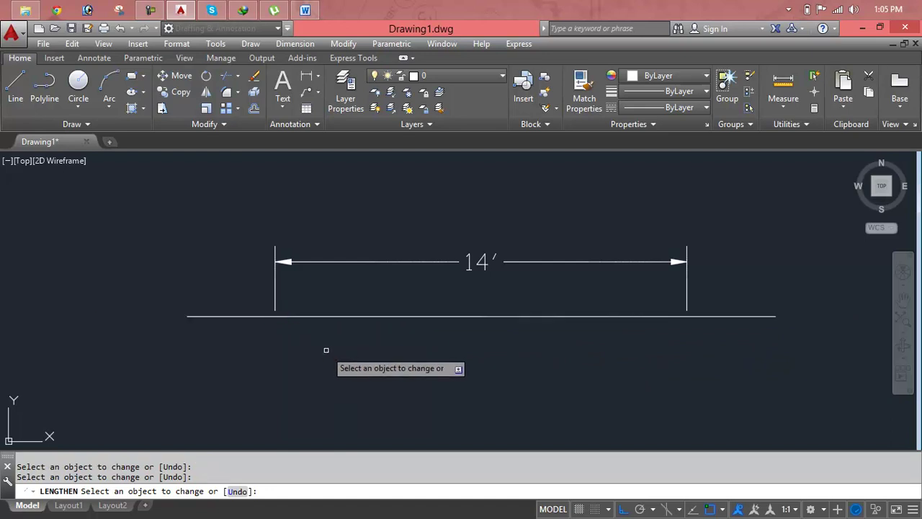
key("Return")
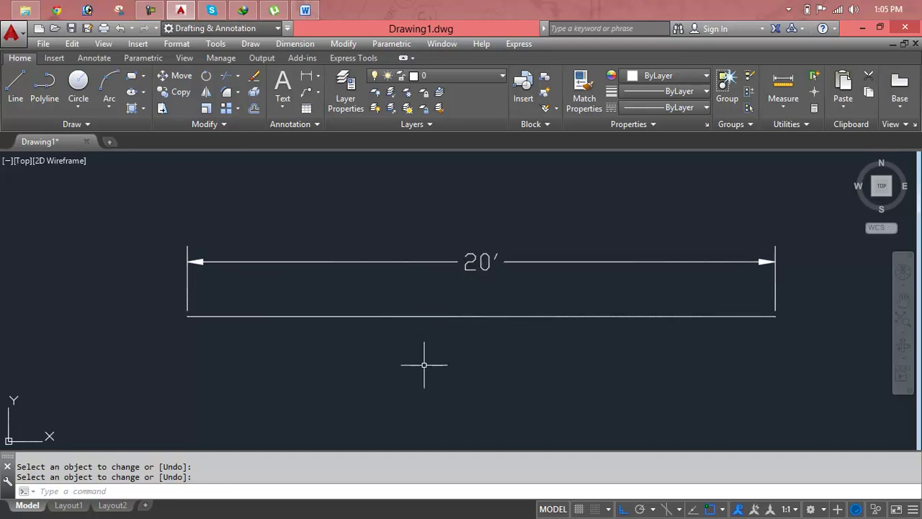
key("Escape")
key("Escape")
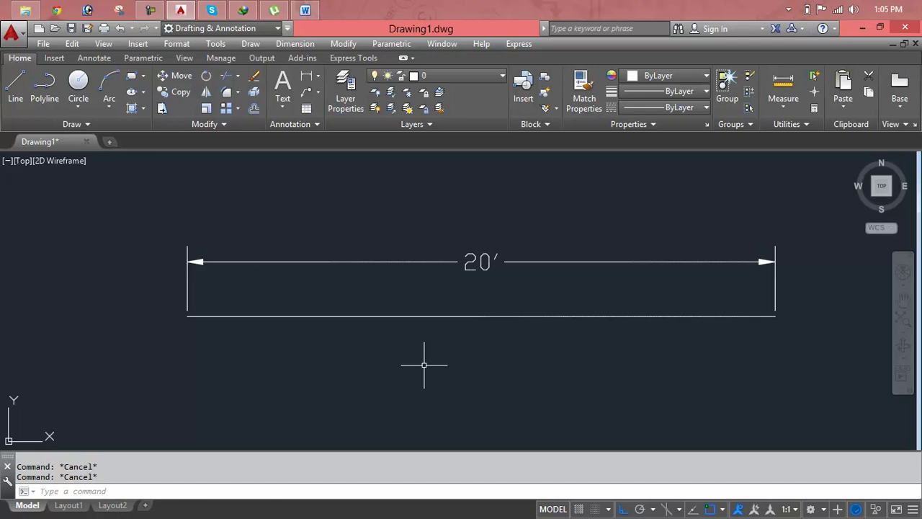
Step: Lengthen the line by Percent 50 from its left end, halving the dimension from 20′ to 10′
type("LEN")
key("Return")
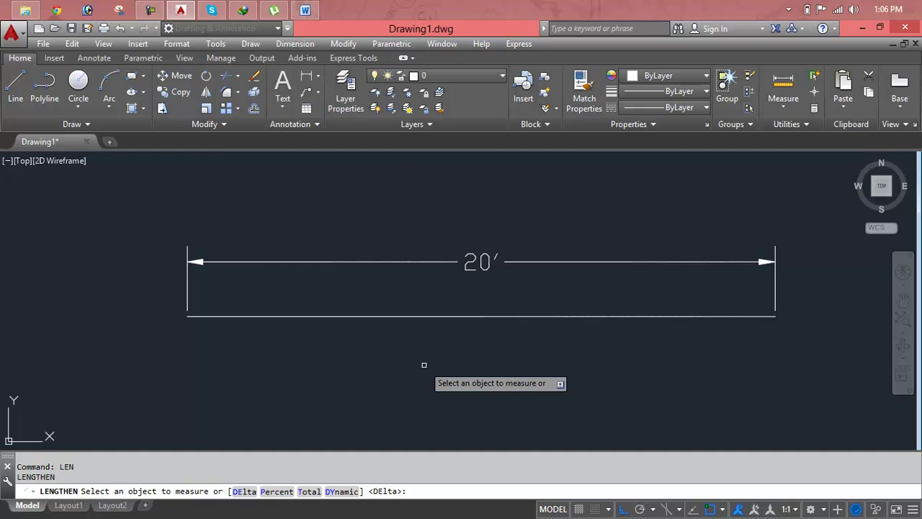
type("p")
key("Return")
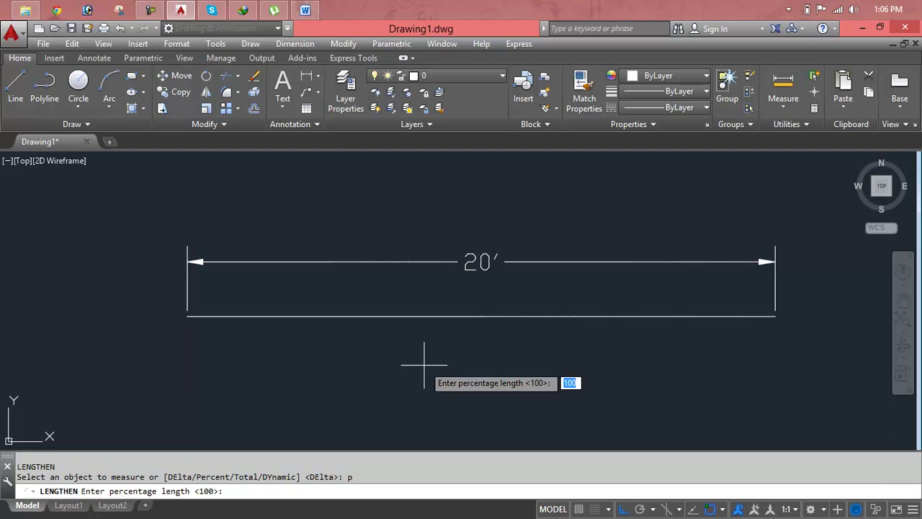
type("50")
key("Return")
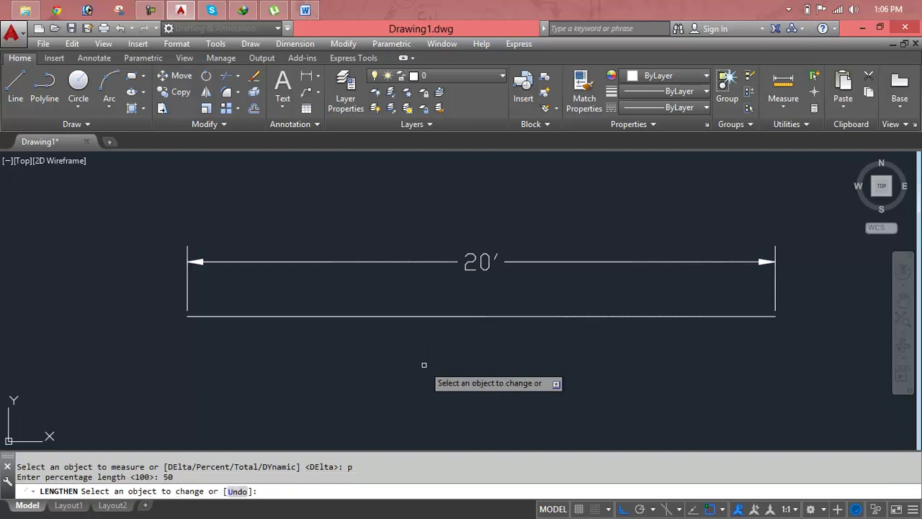
left_click(455, 317)
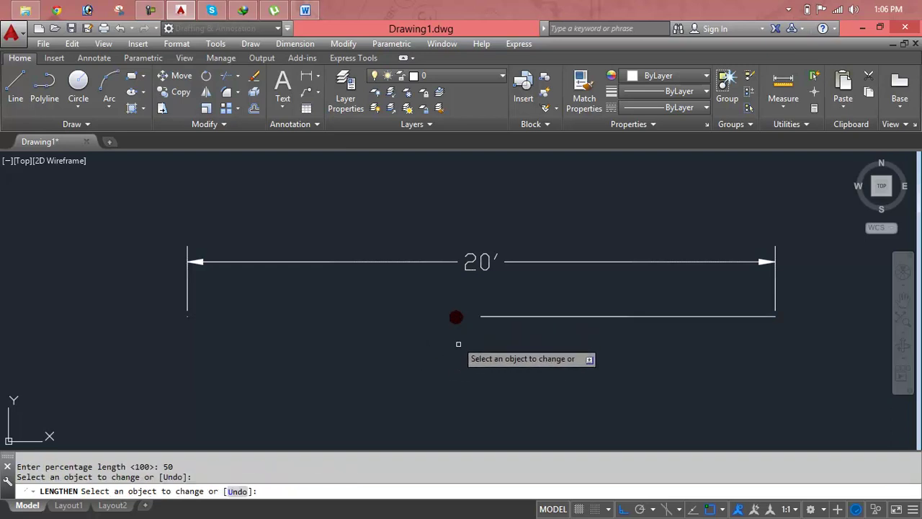
key("Return")
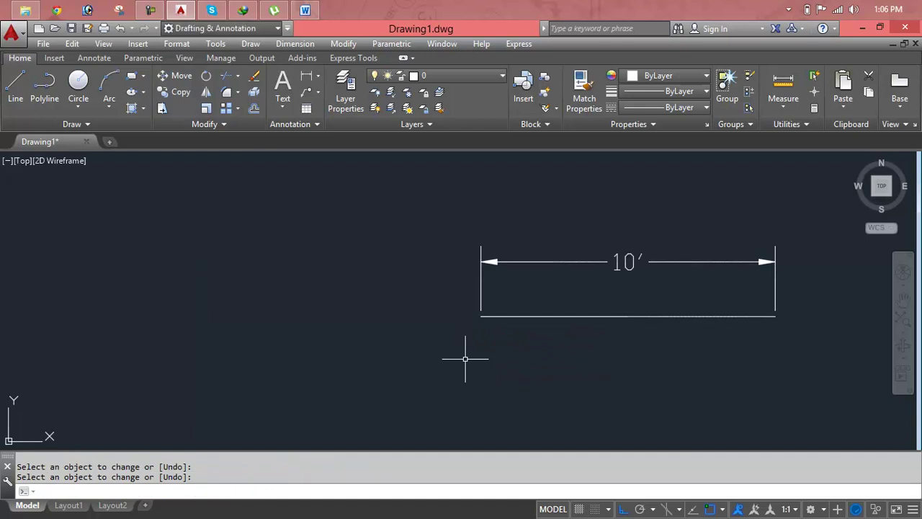
Step: Apply a 100 percent Lengthen to the line, leaving it at 10′
key("Escape")
key("Escape")
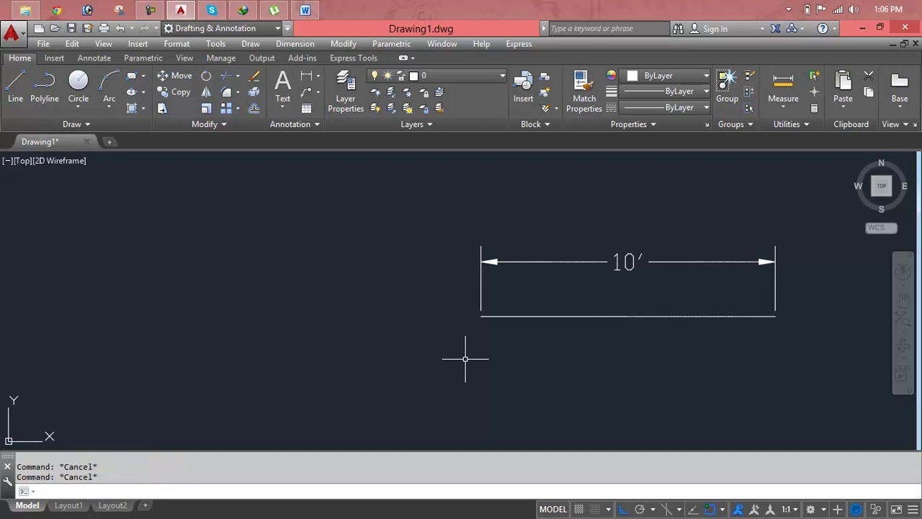
type("d")
key("BackSpace")
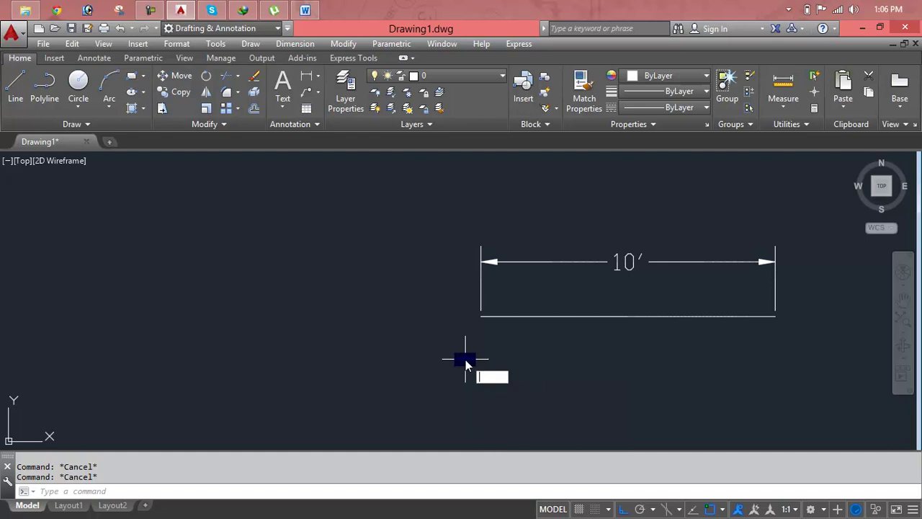
type("len")
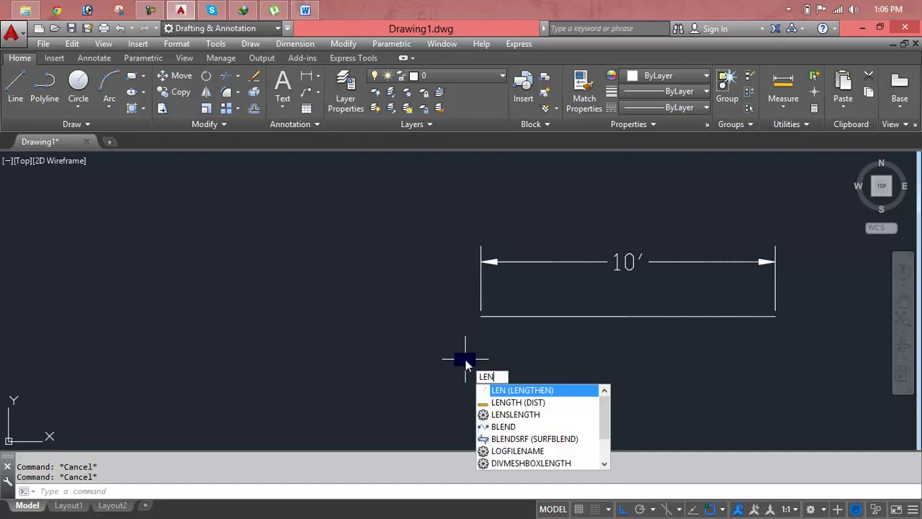
key("Return")
type("p")
key("Return")
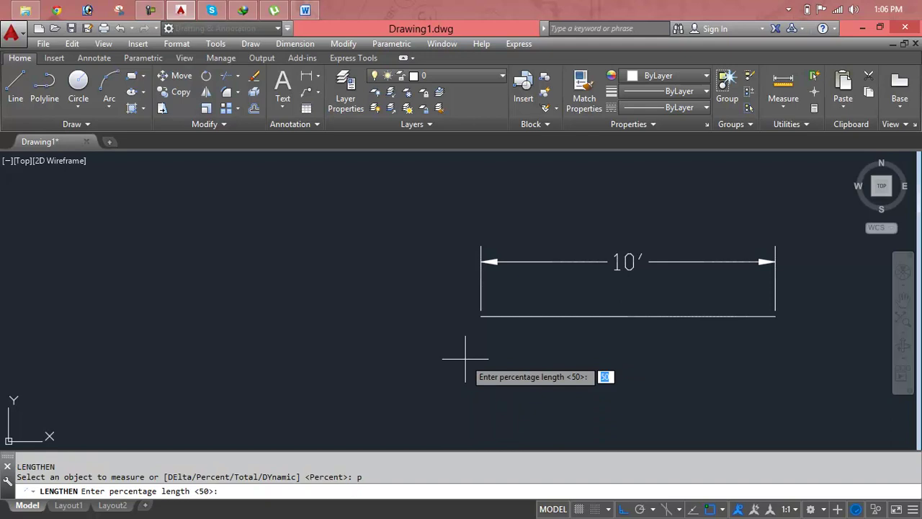
type("100")
key("Return")
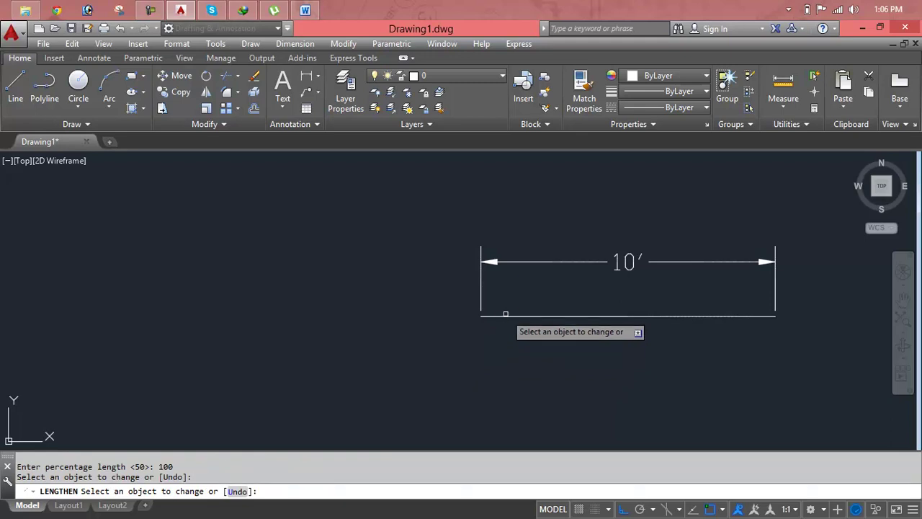
left_click(506, 314)
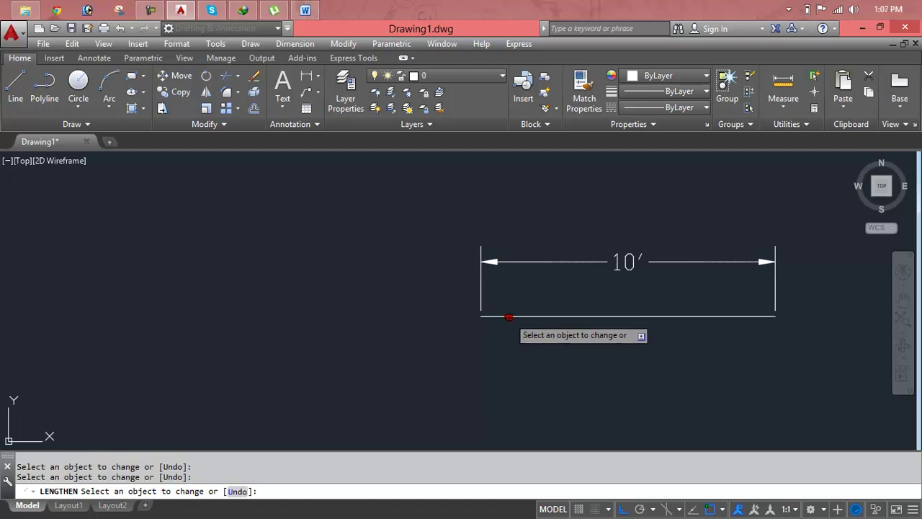
key("Return")
Step: Measure the line with LENGTHEN, accept the default 100 percent, then cancel
key("Escape")
key("Escape")
type("LEN")
key("Return")
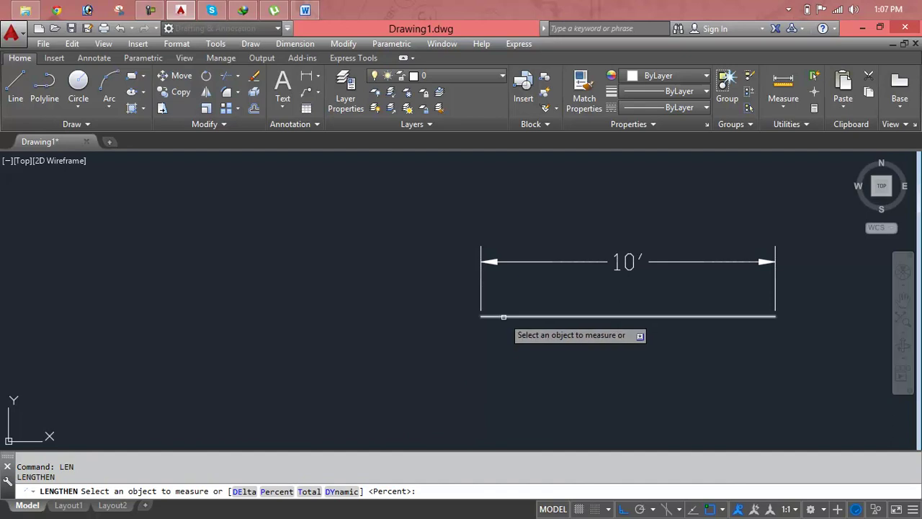
left_click(504, 317)
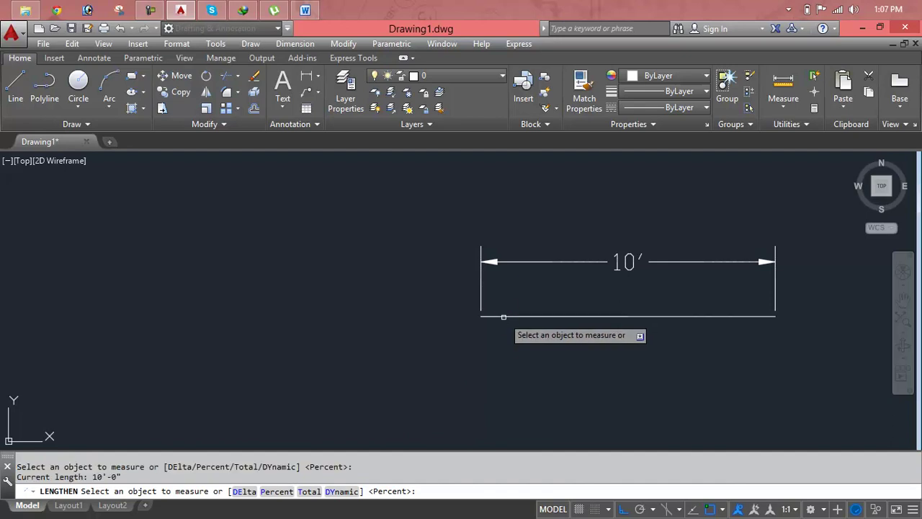
type("p")
key("Return")
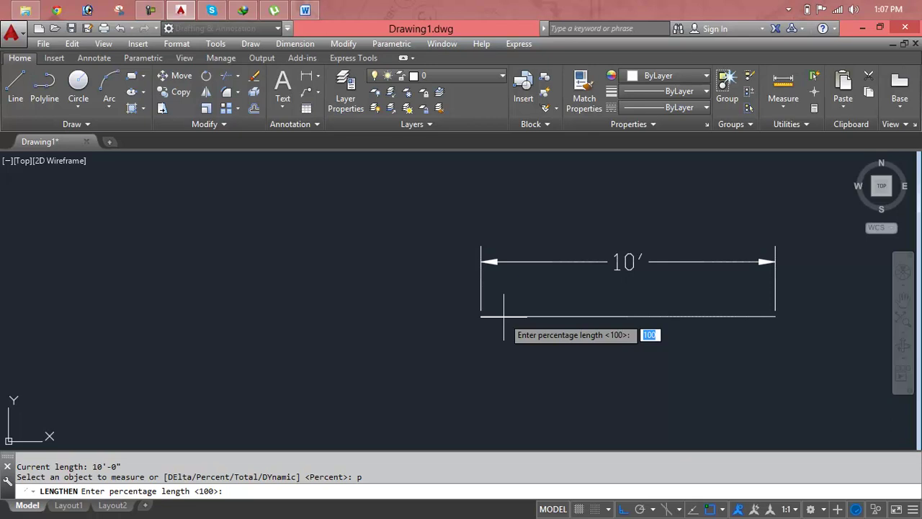
key("Return")
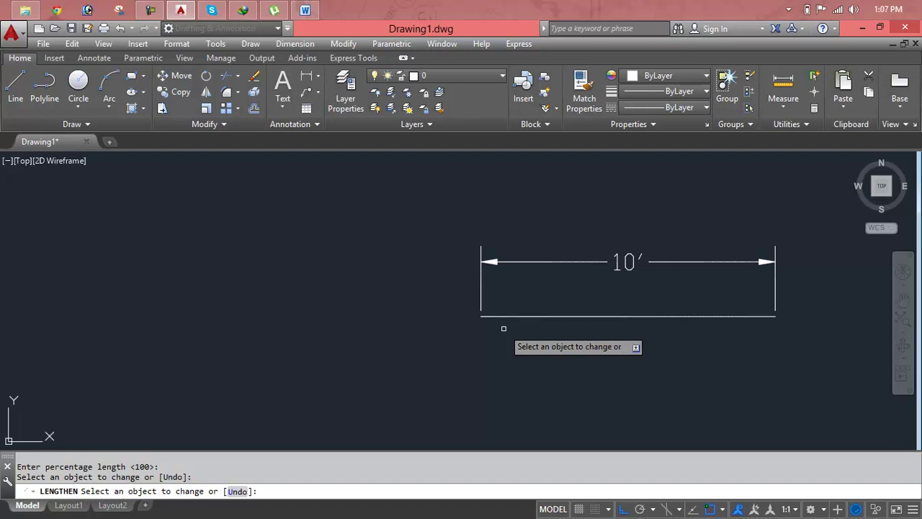
key("Escape")
key("Escape")
Step: Shorten the line to 80 percent from its left end, so the dimension reads 8′
type("lem")
key("BackSpace")
type("n")
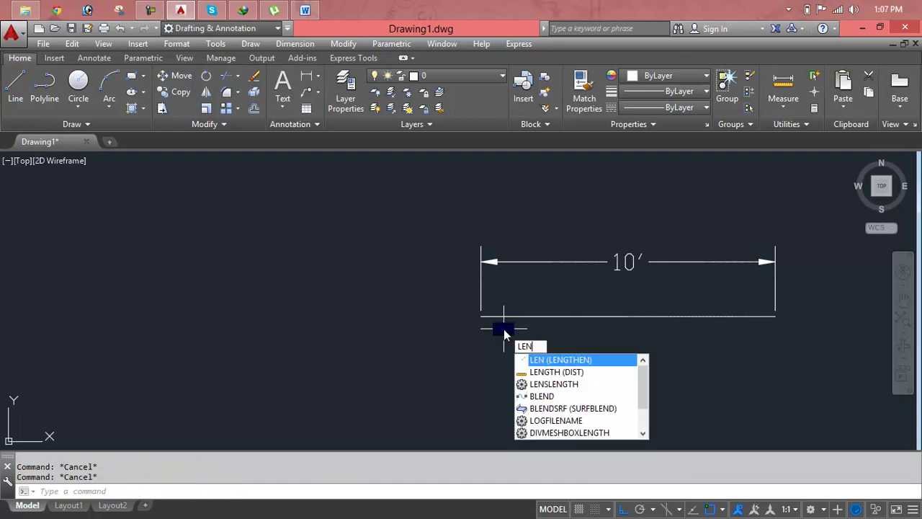
key("Return")
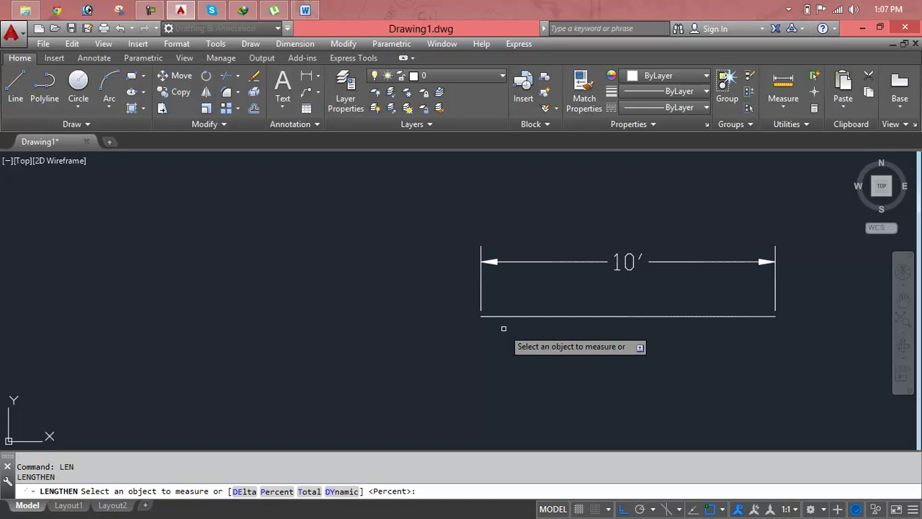
type("p")
key("Return")
type("80")
key("Return")
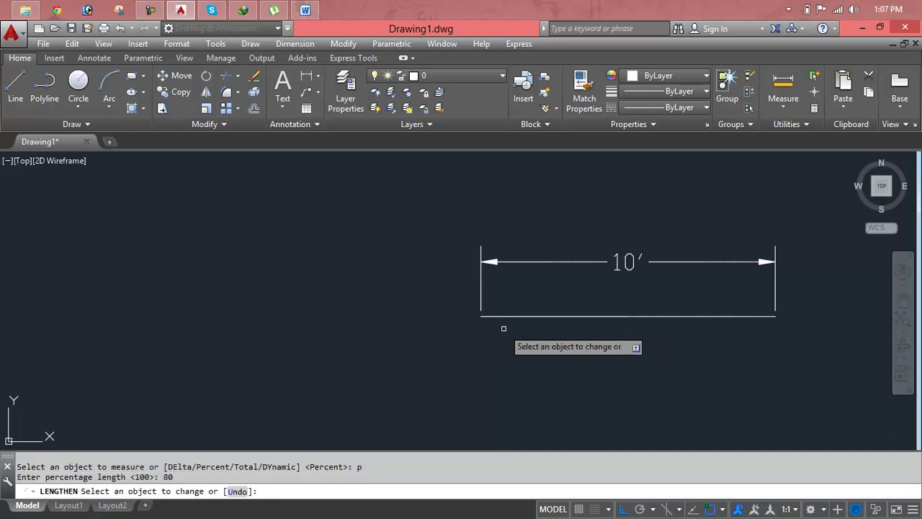
left_click(508, 316)
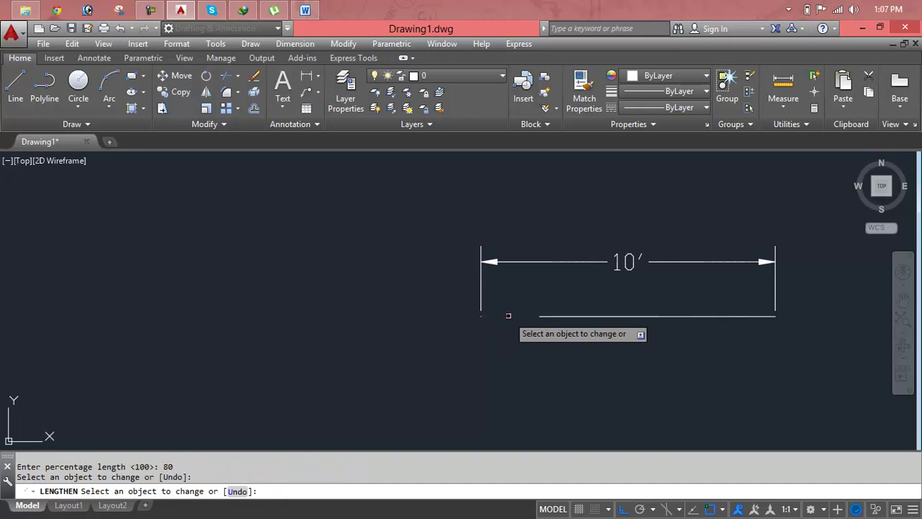
key("Return")
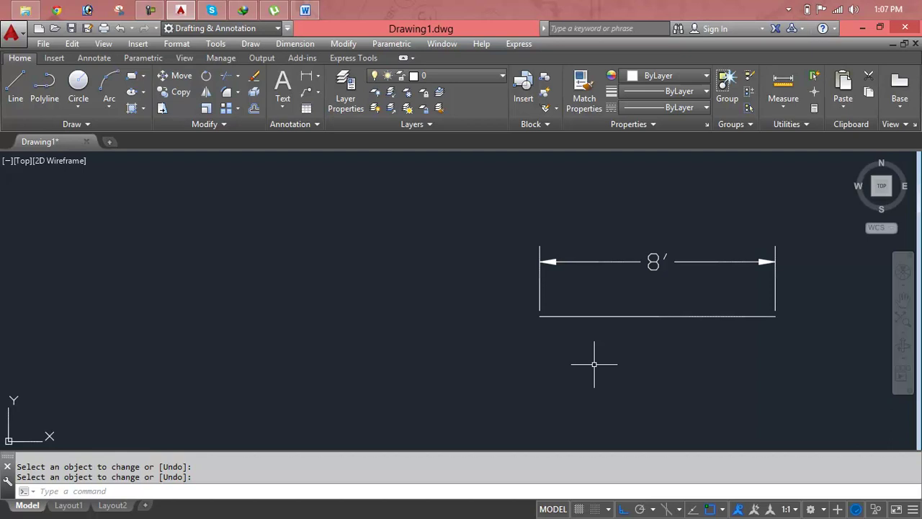
Step: Lengthen the line by a 6′ delta at both ends, bringing the dimension to 20′
type("LEN")
key("Return")
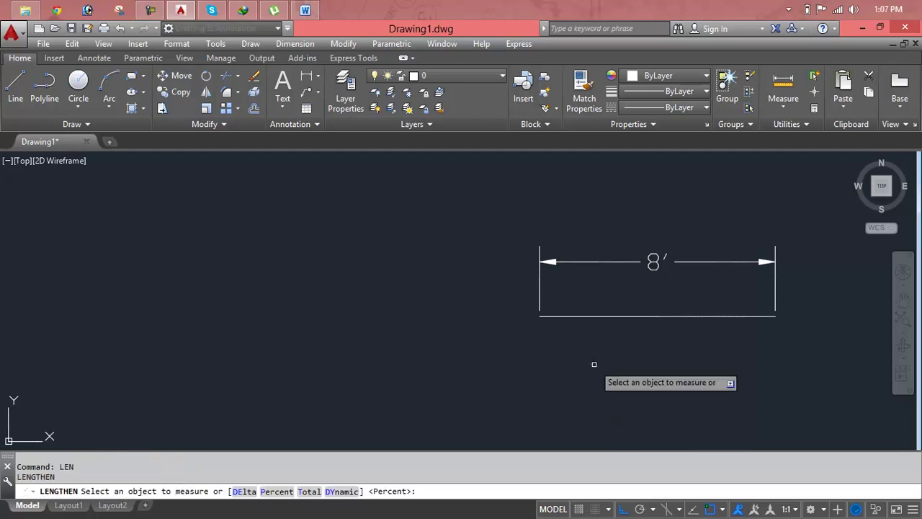
type("de")
key("Return")
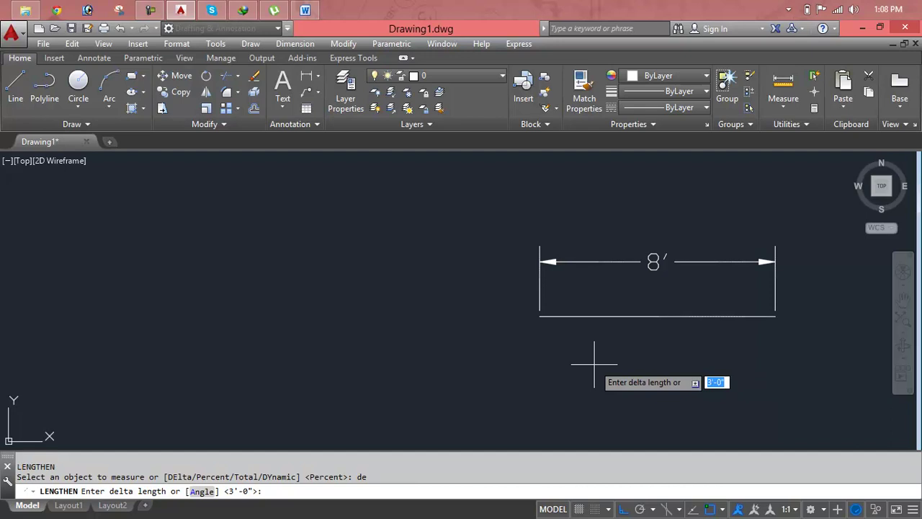
type("6'")
key("Return")
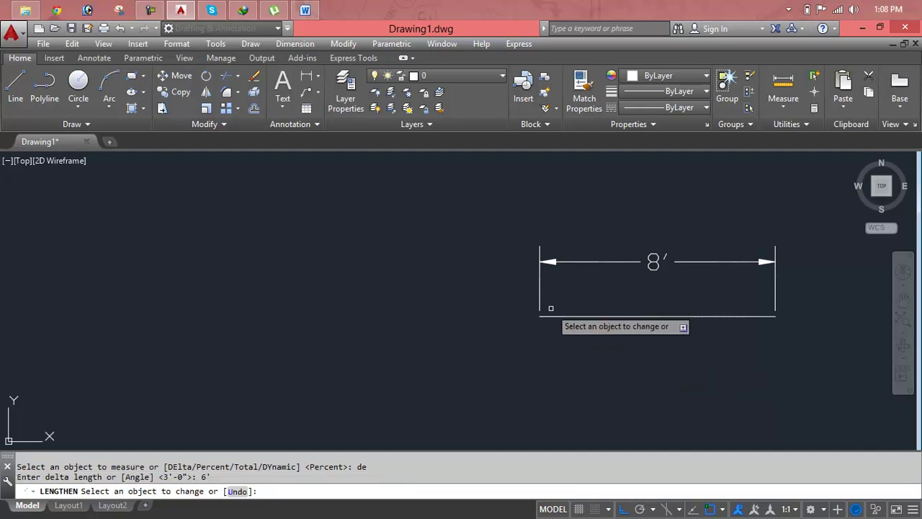
left_click(551, 317)
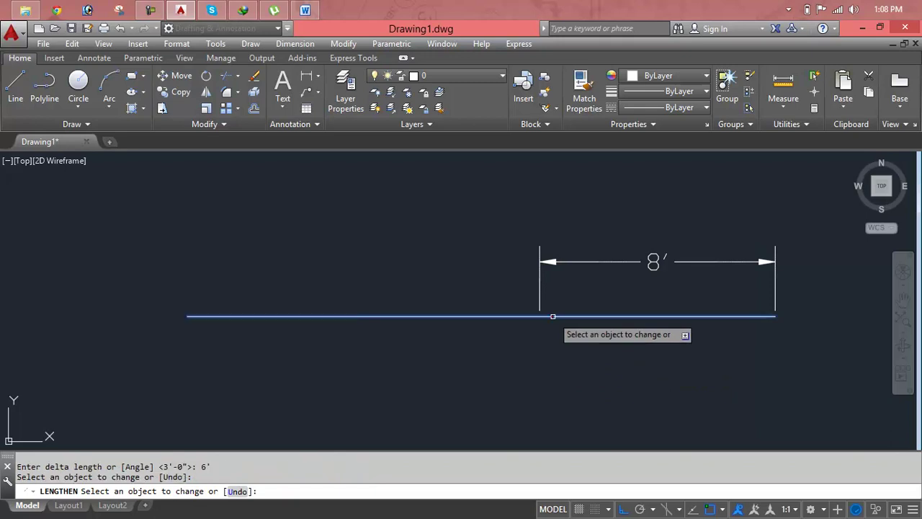
left_click(767, 317)
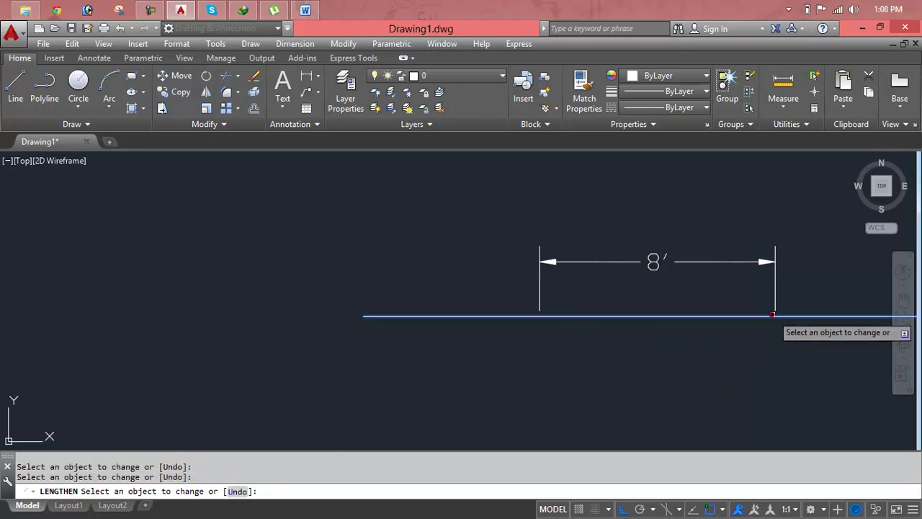
key("Return")
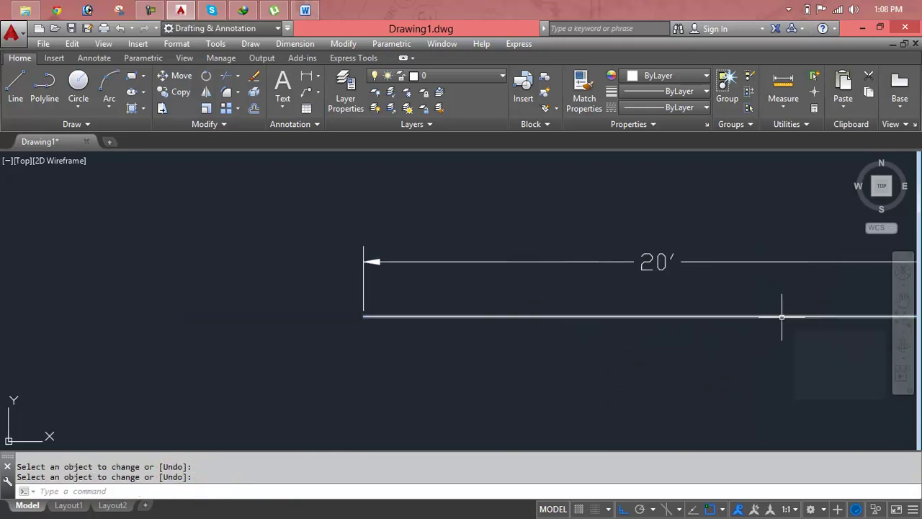
Step: Zoom All to show the whole drawing and pan to centre the line
type("z")
key("Return")
scroll(784, 302, "up", 2)
type("a")
key("Return")
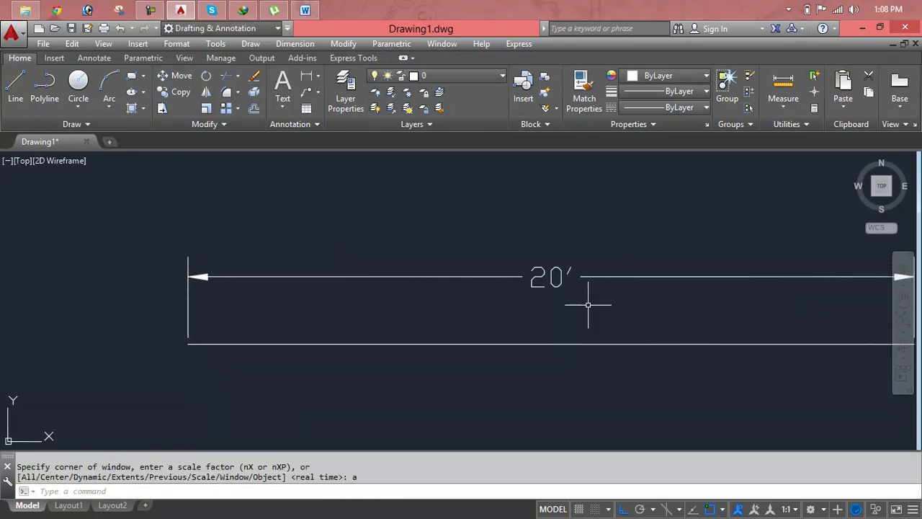
middle_click_drag(582, 304, 518, 253)
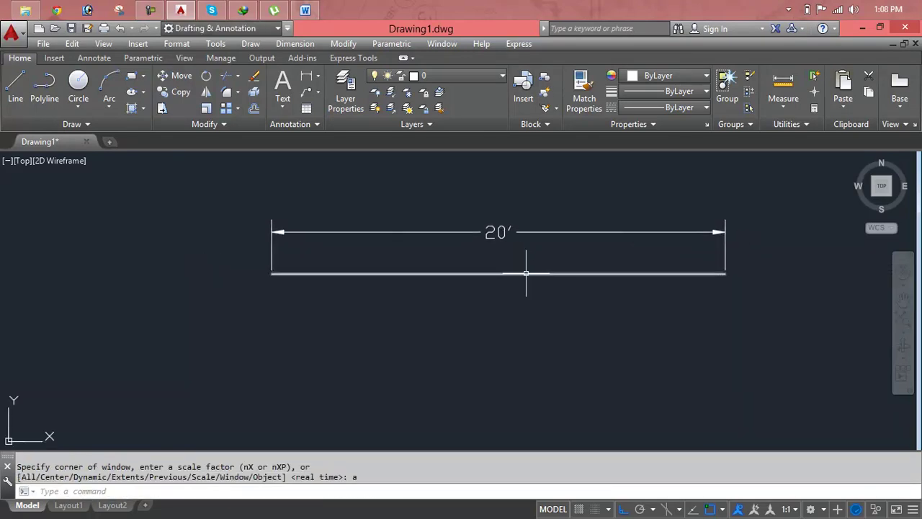
key("Escape")
key("Escape")
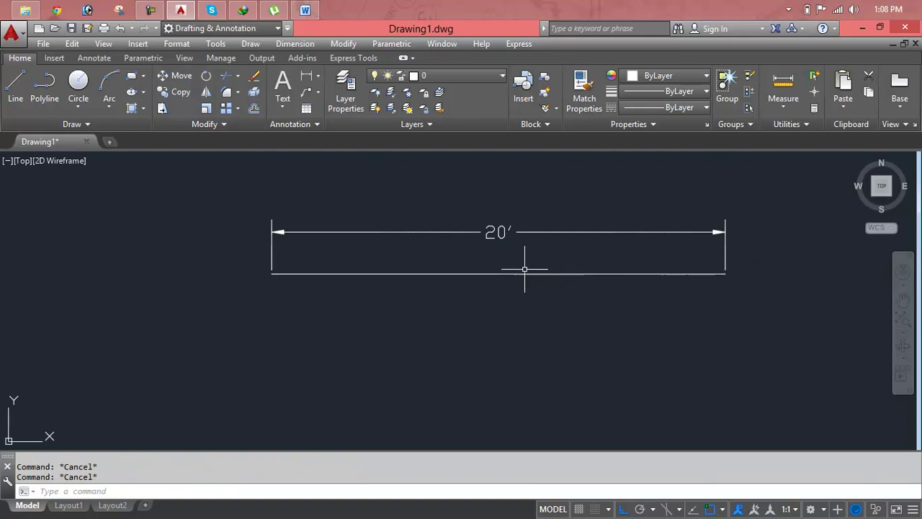
Step: Lengthen the bottom line to a Total length of 40′
type("len")
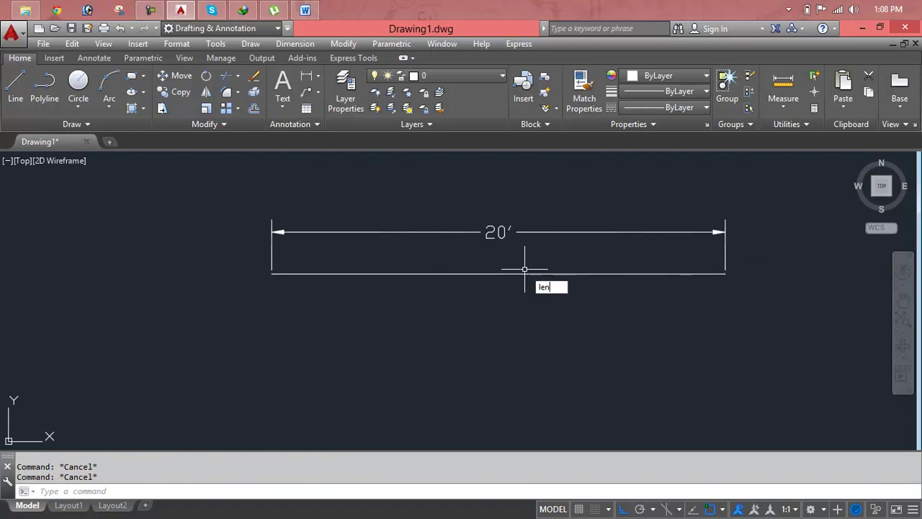
key("Return")
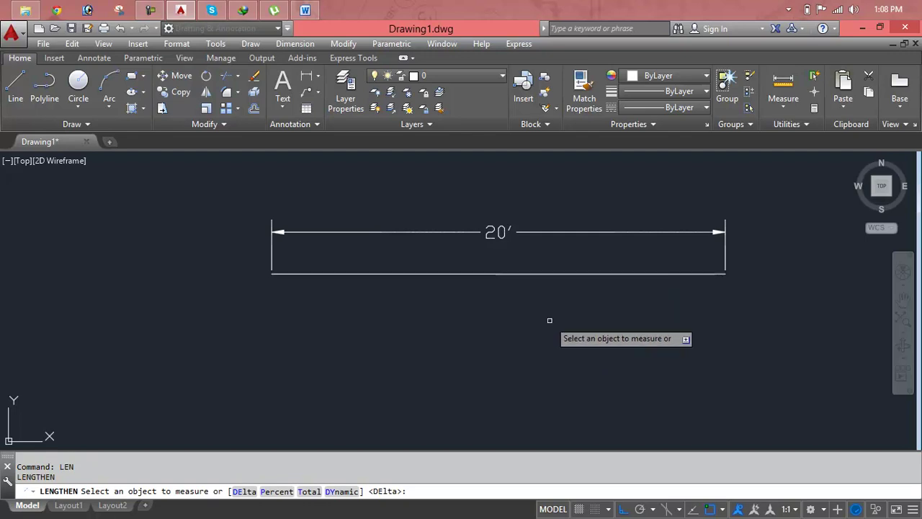
type("t")
key("Return")
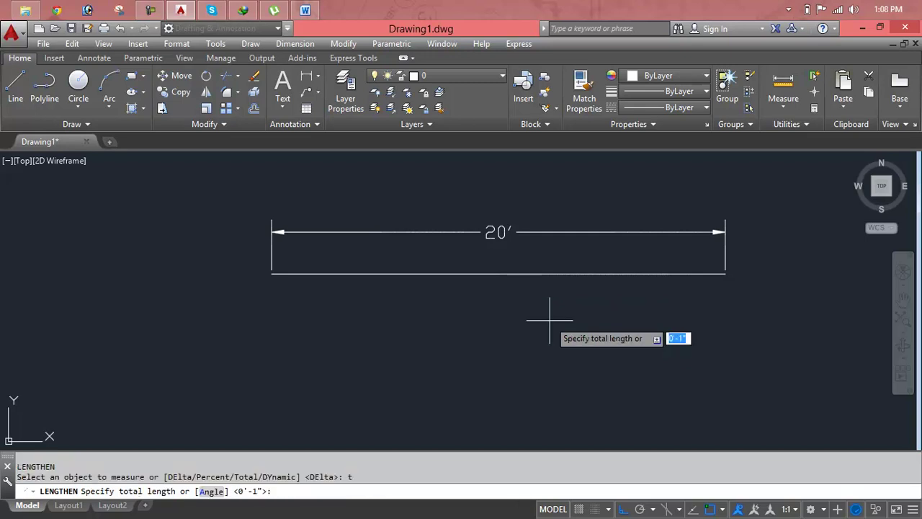
type("40")
key("Return")
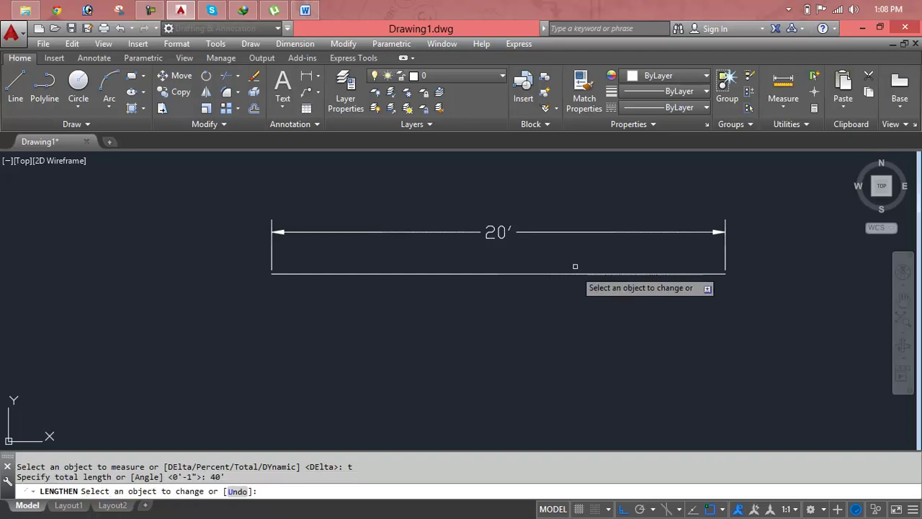
left_click(569, 275)
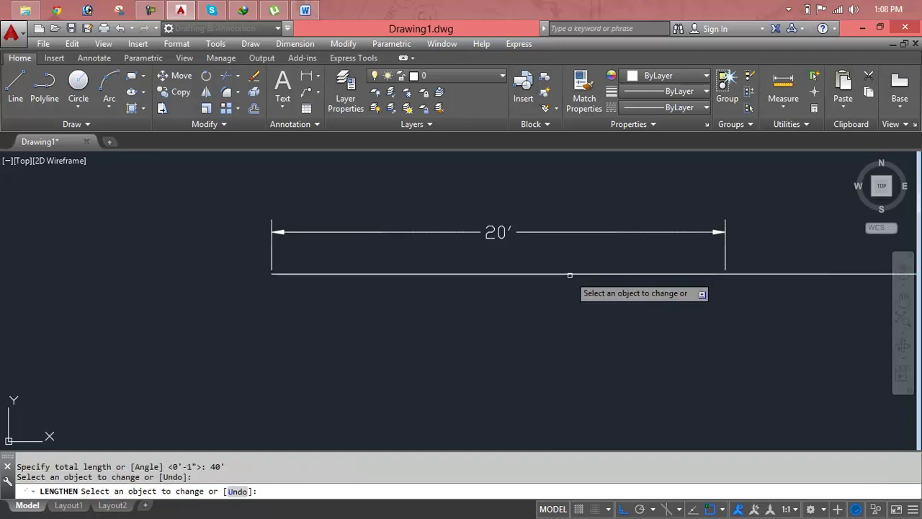
left_click(569, 274)
key("Return")
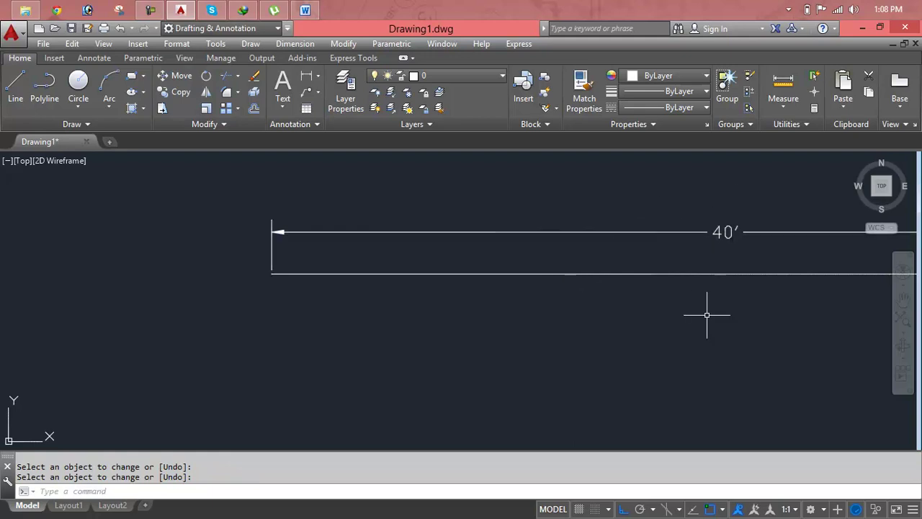
Step: Undo the 40′ change back to 20′ and zoom to fit the whole drawing
key("ctrl+z")
key("ctrl+z")
type("z")
key("Return")
type("a")
key("Return")
scroll(706, 315, "down", 4)
middle_click_drag(707, 315, 577, 247)
key("Escape")
key("Escape")
type("len")
key("Return")
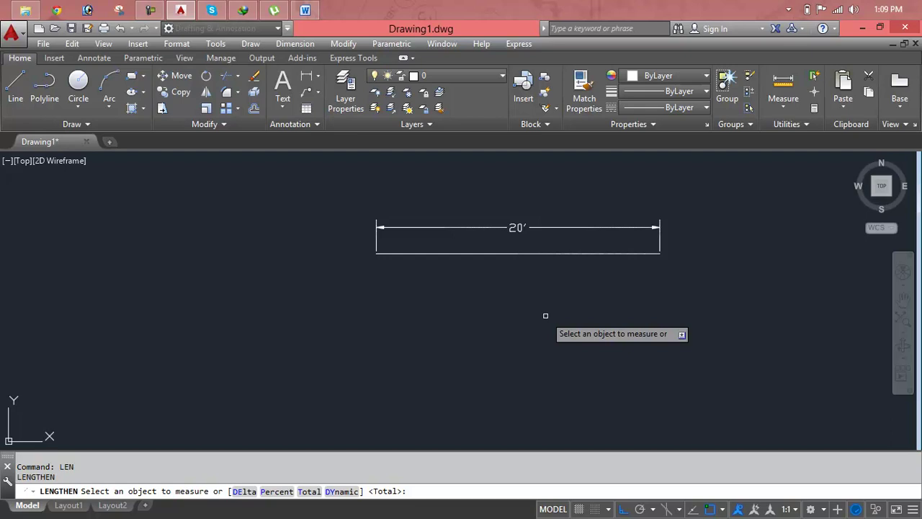
Step: Dynamically pull the line's end point back 2′ so the dimension reads 18′
type("dy")
key("BackSpace")
key("BackSpace")
key("Return")
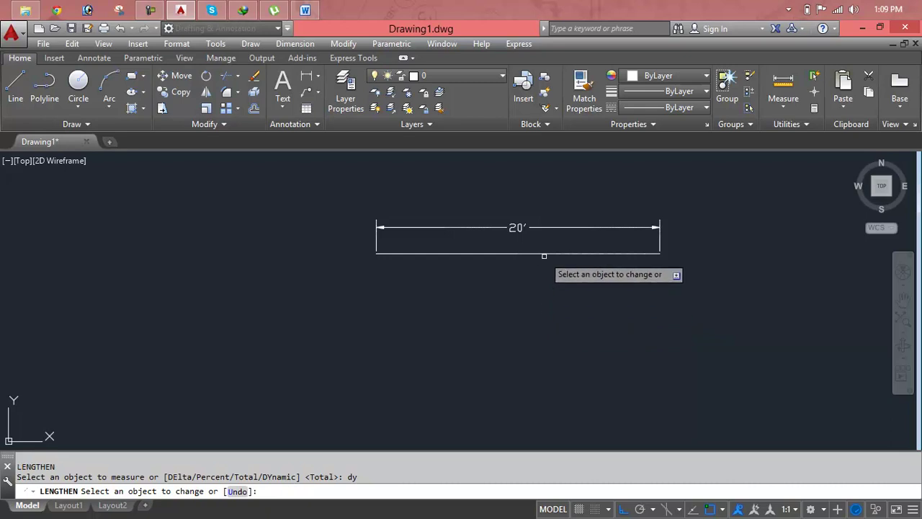
left_click(622, 256)
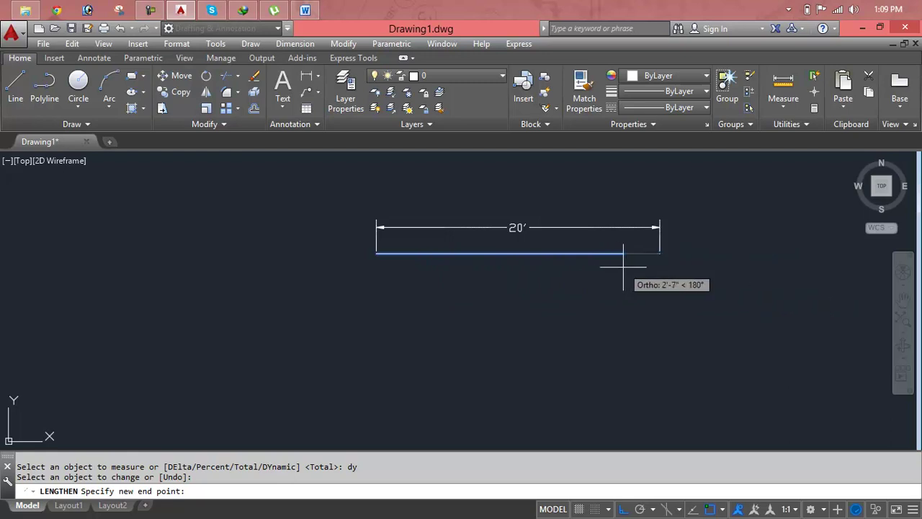
type("2")
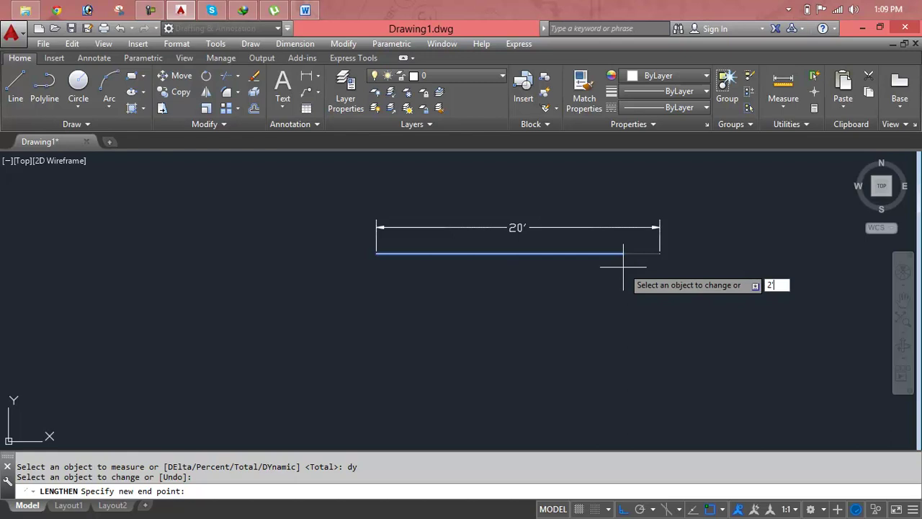
key("Return")
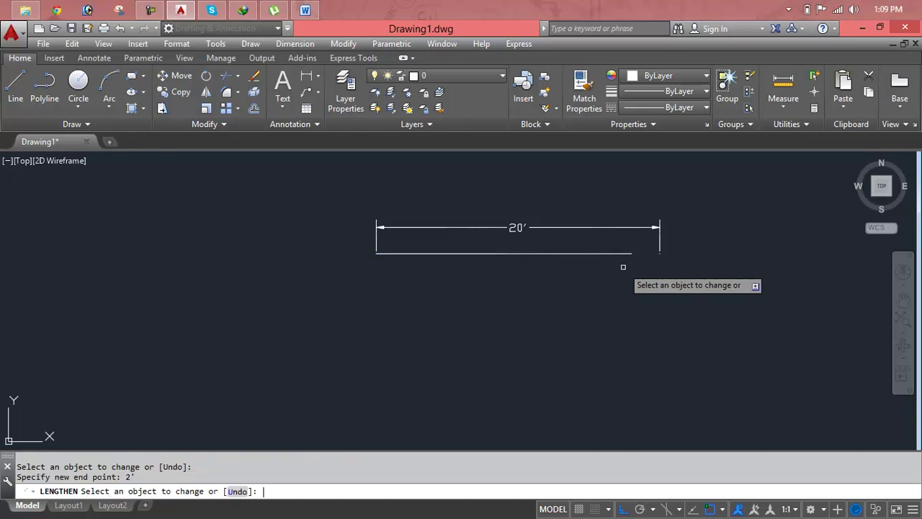
key("Return")
scroll(502, 231, "up", 4)
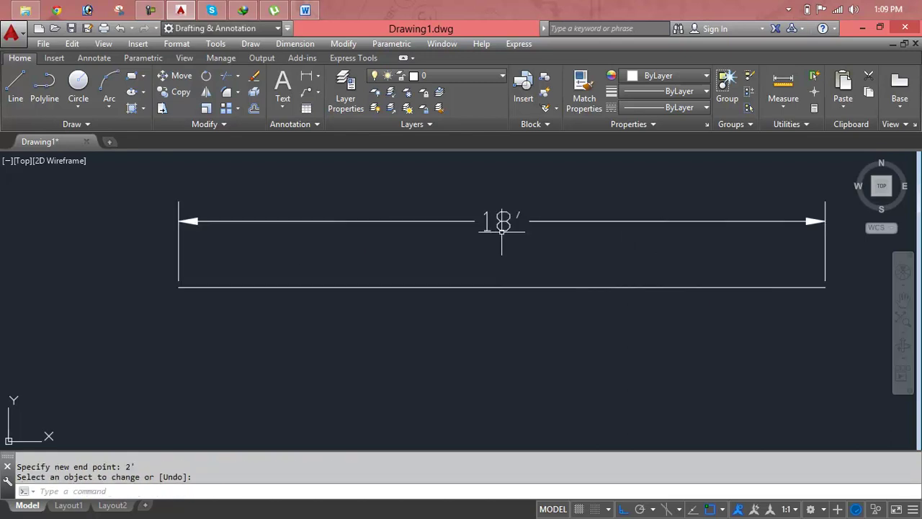
scroll(502, 231, "up", 2)
scroll(502, 231, "down", 4)
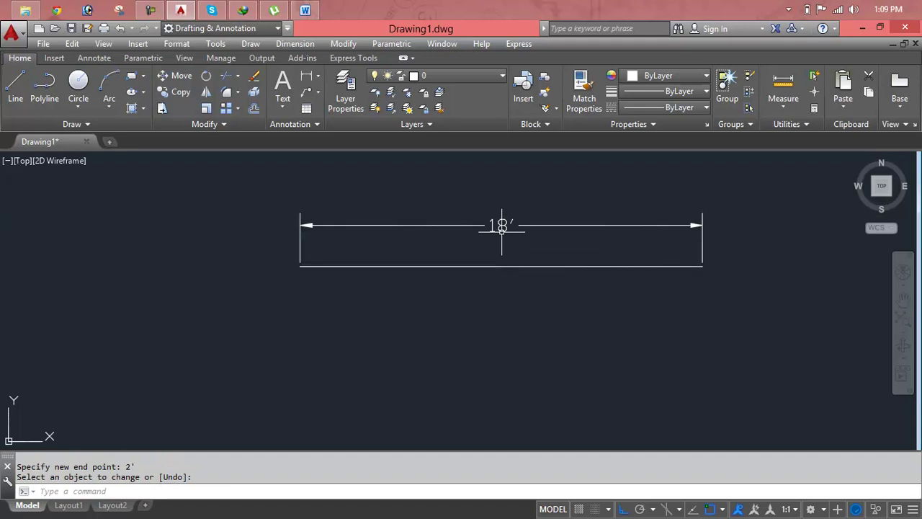
key("Escape")
key("Escape")
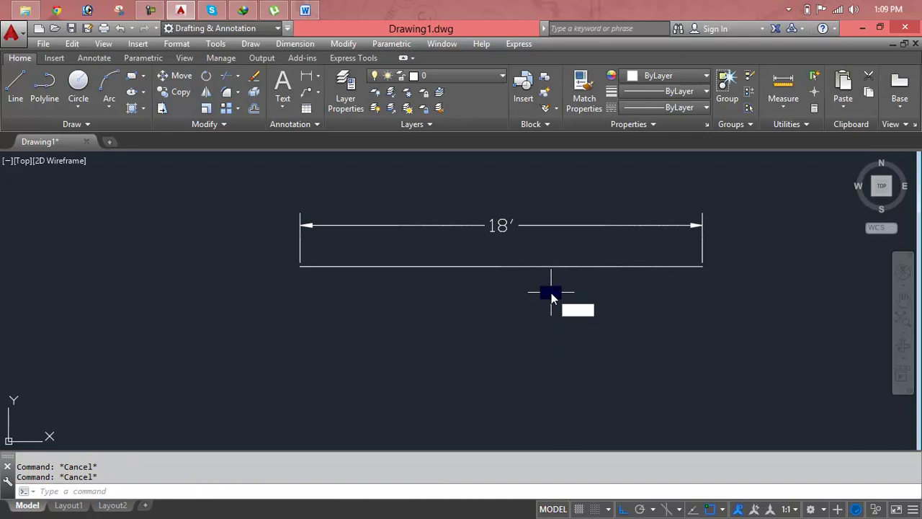
Step: Dynamically extend the line by 4′ to 22′, then window-select the line and dimension
type("len")
key("Return")
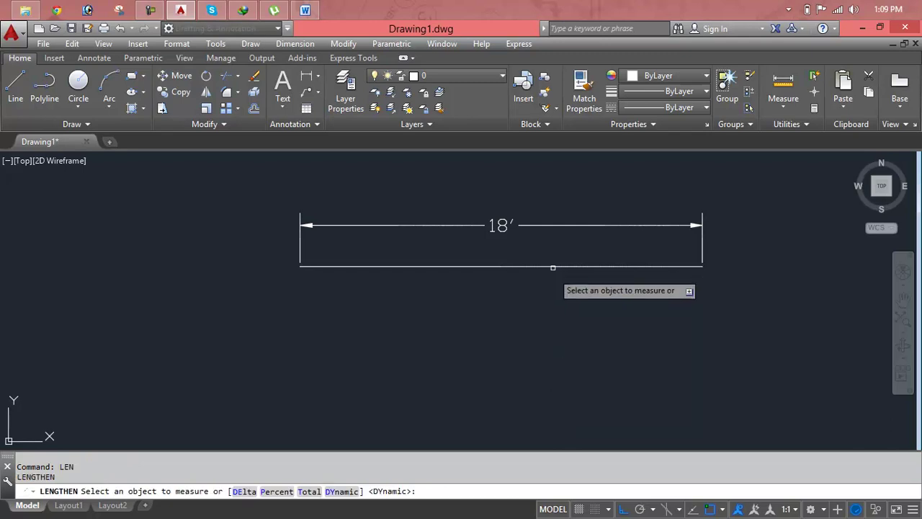
left_click(551, 266)
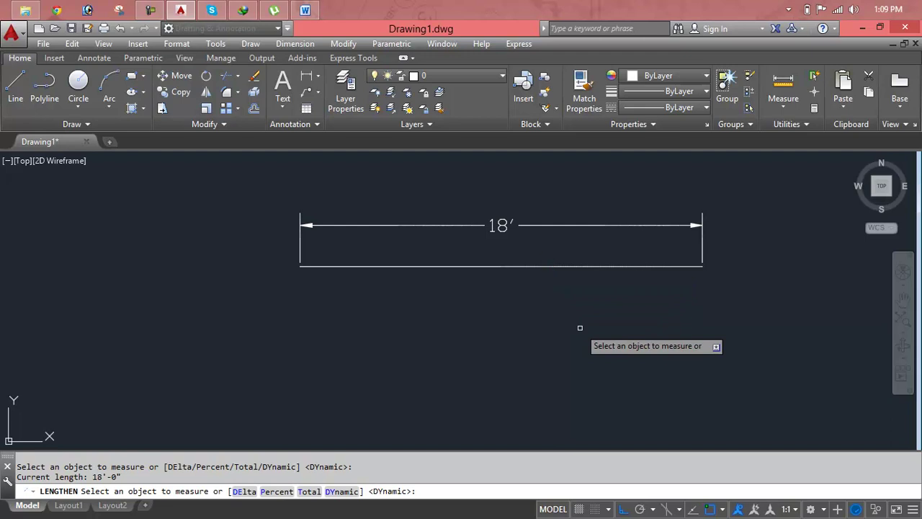
type("dy")
key("Return")
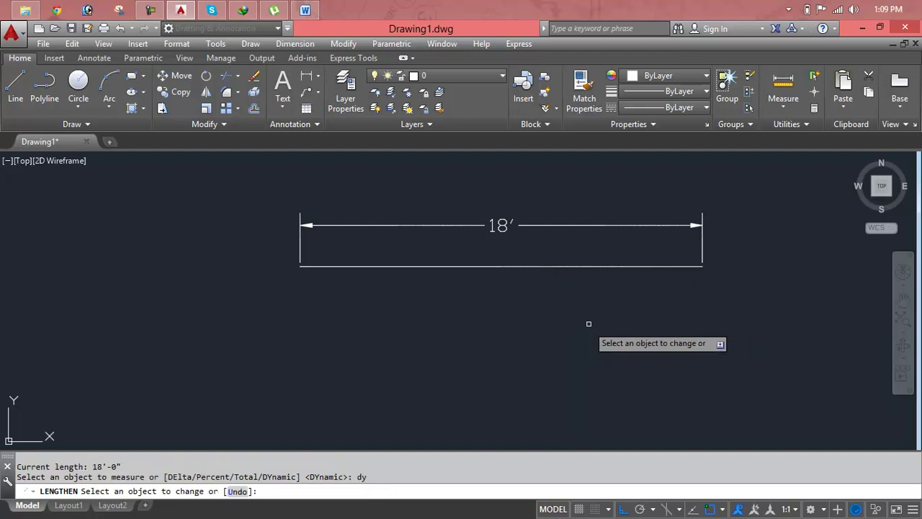
left_click(620, 267)
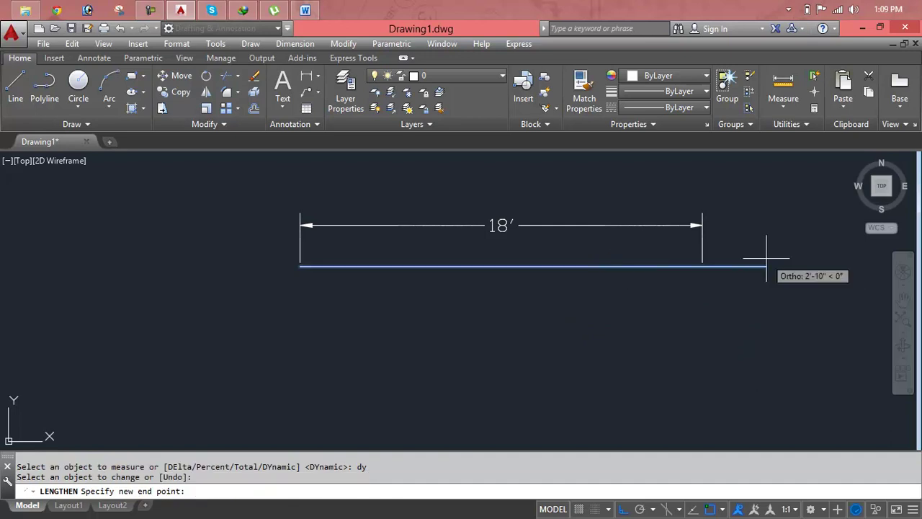
type("4")
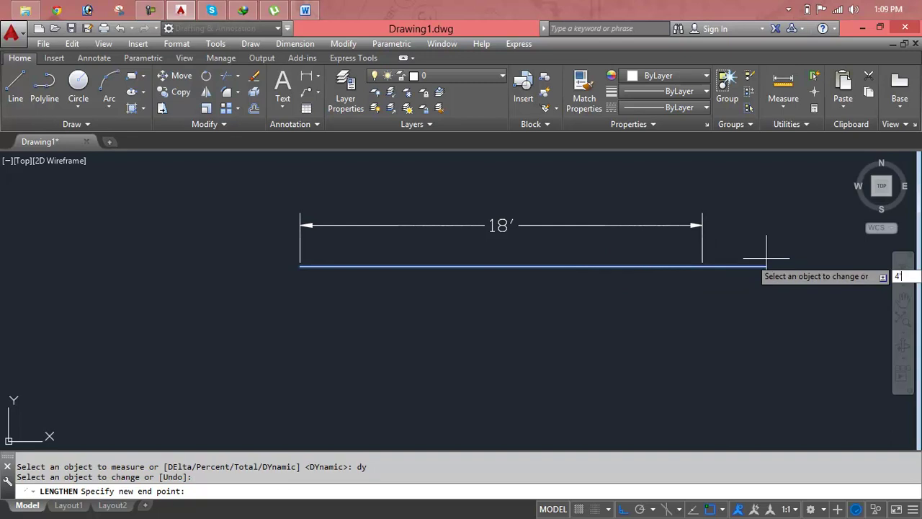
key("Return")
key("Return")
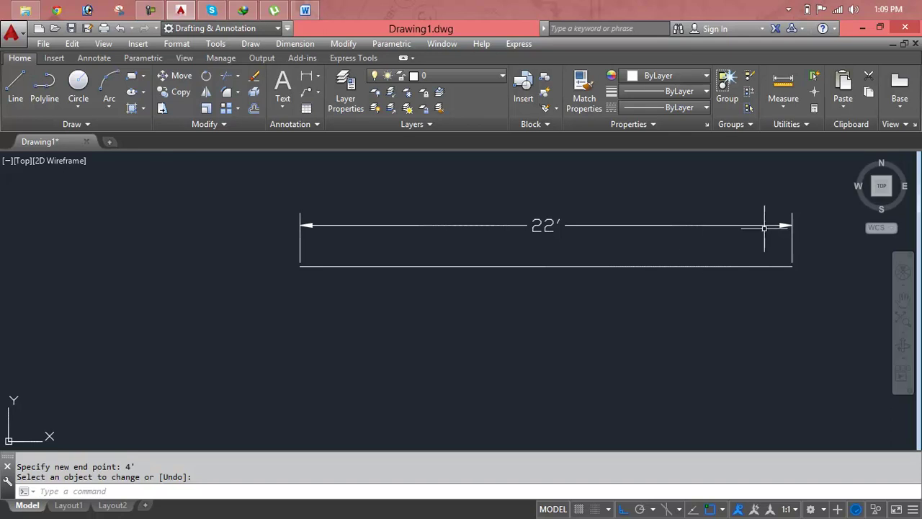
left_click(806, 209)
left_click(160, 287)
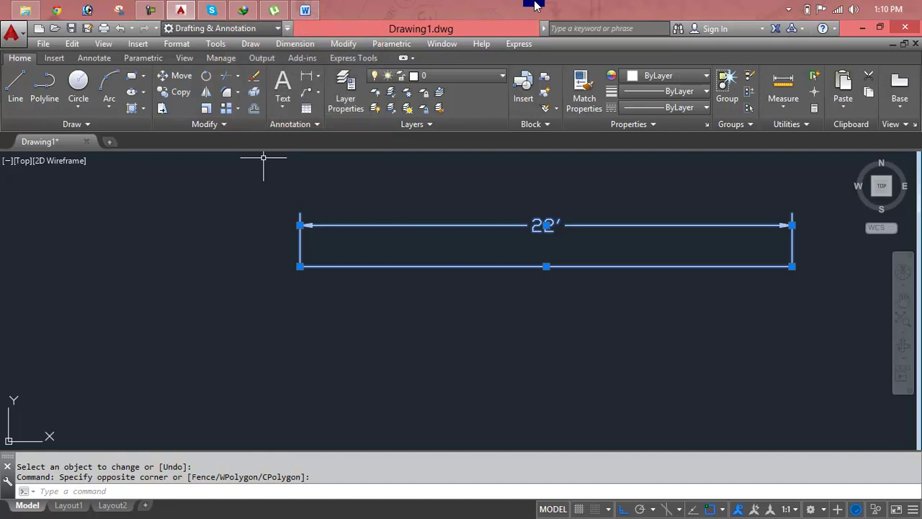
Step: Crossing-select the 22′ line and its dimension and delete them
key("Escape")
key("Escape")
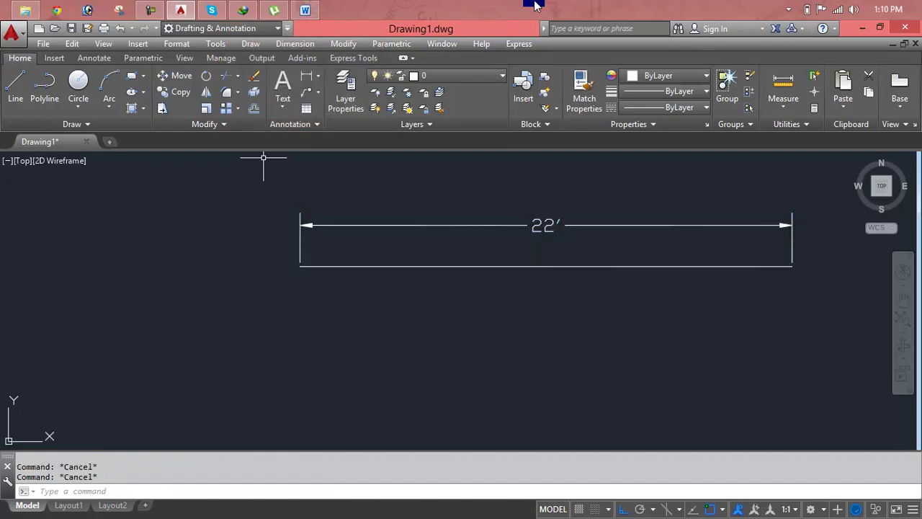
left_click(816, 202)
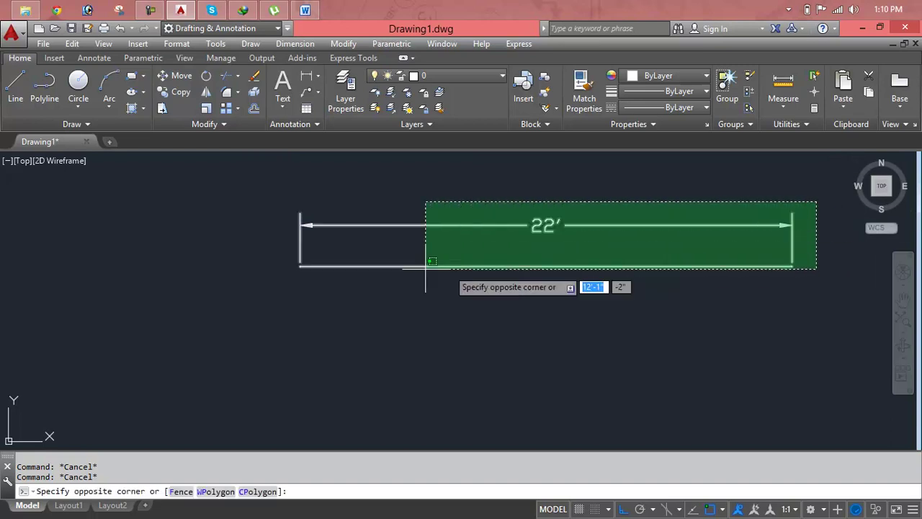
left_click(236, 283)
key("Delete")
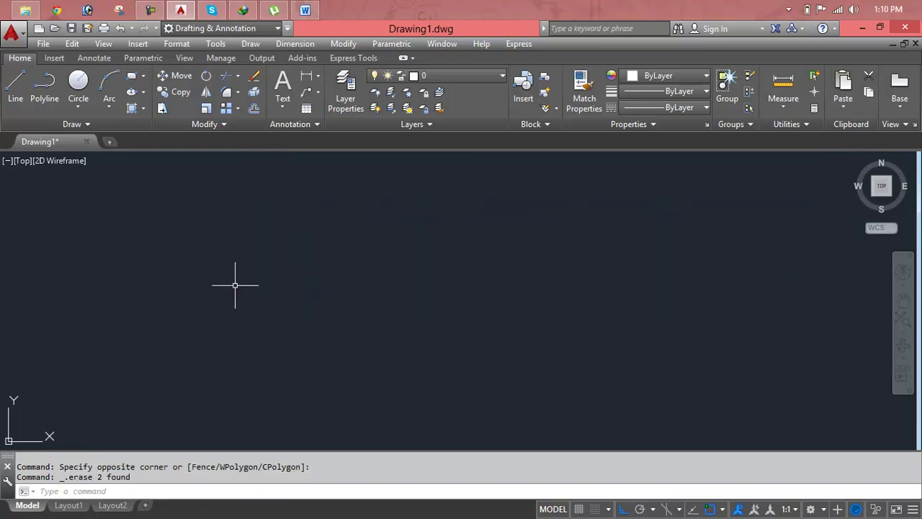
key("Escape")
key("Escape")
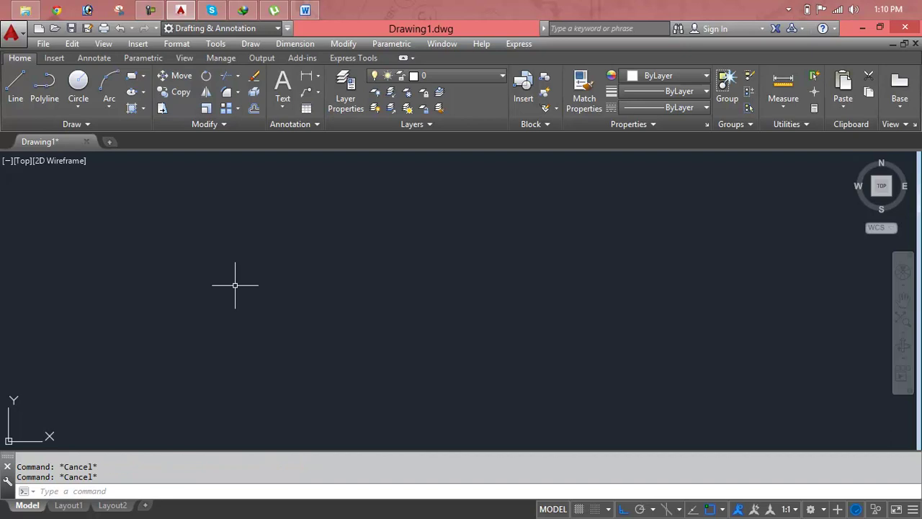